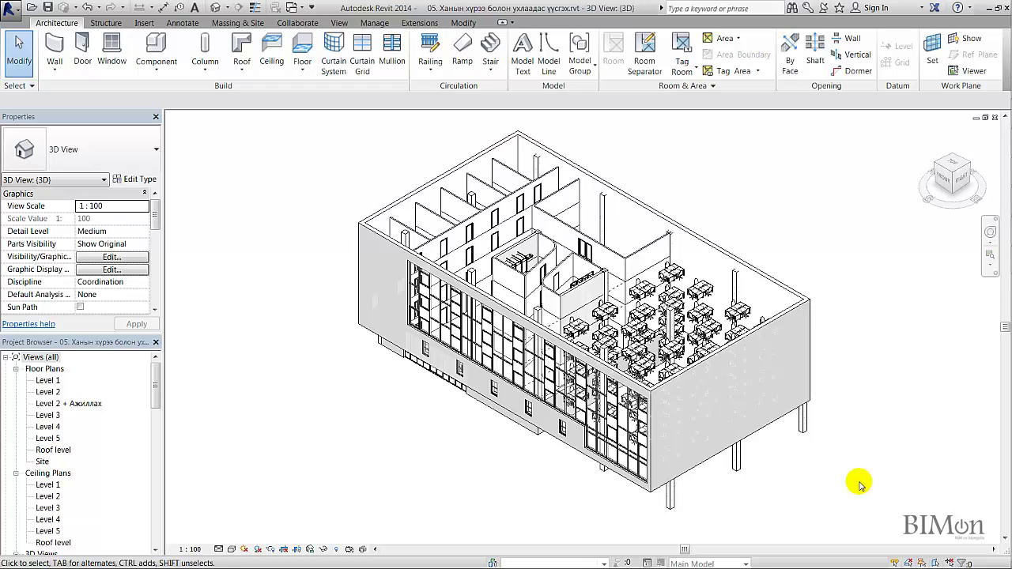
Open the layer structure of the right-hand Exterior - Brick on CMU wall's type.
{"action": "left_click", "coordinate": [771, 423]}
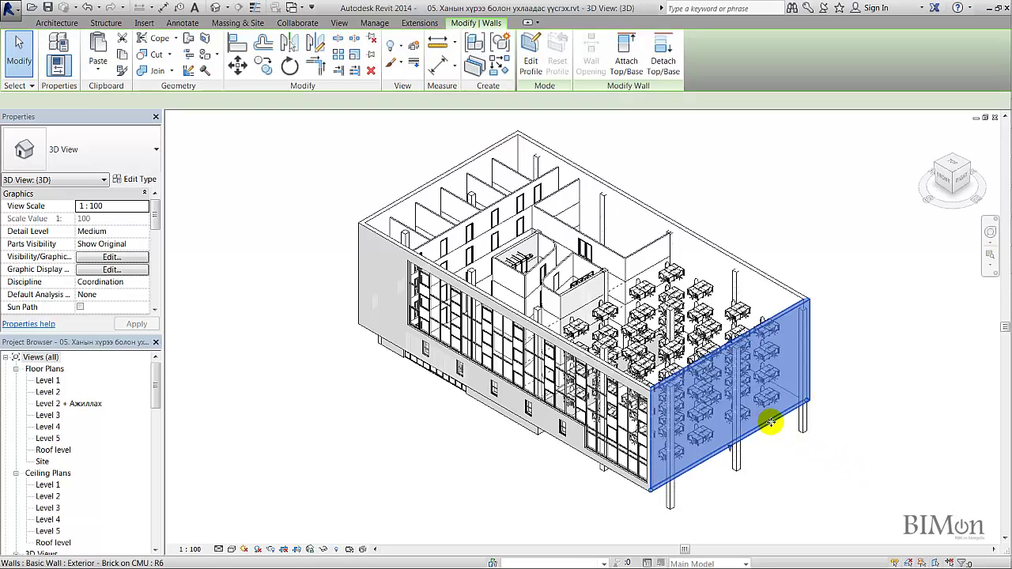
{"action": "left_click", "coordinate": [143, 180]}
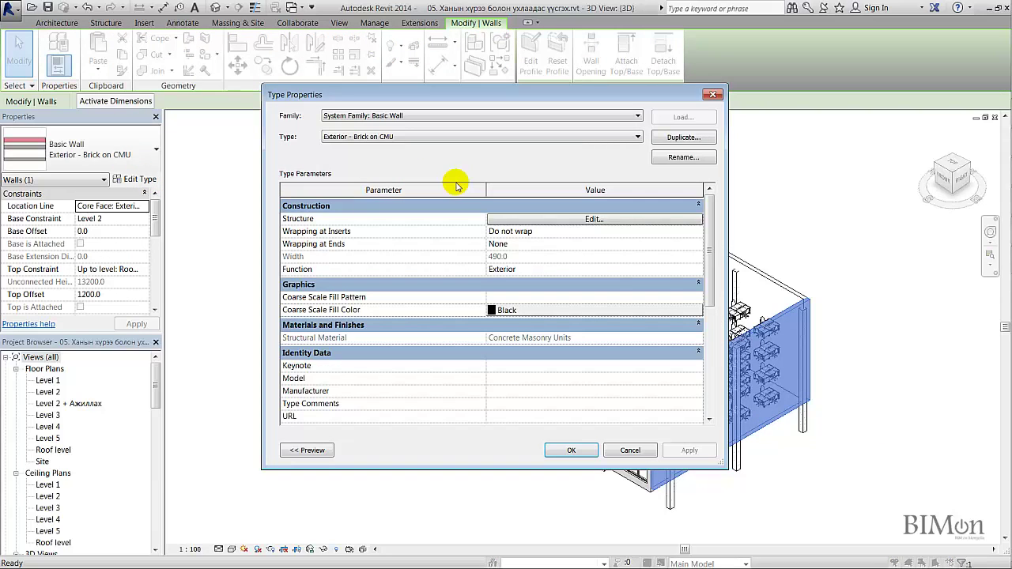
{"action": "left_click", "coordinate": [527, 219]}
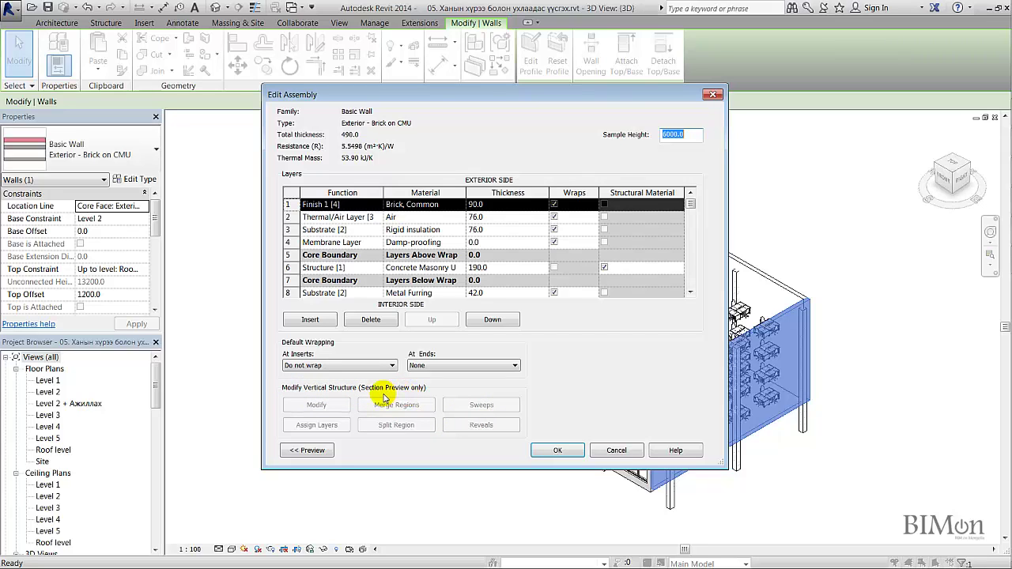
Preview the wall assembly as a section and bring up the empty Wall Sweeps list.
{"action": "left_click", "coordinate": [307, 450]}
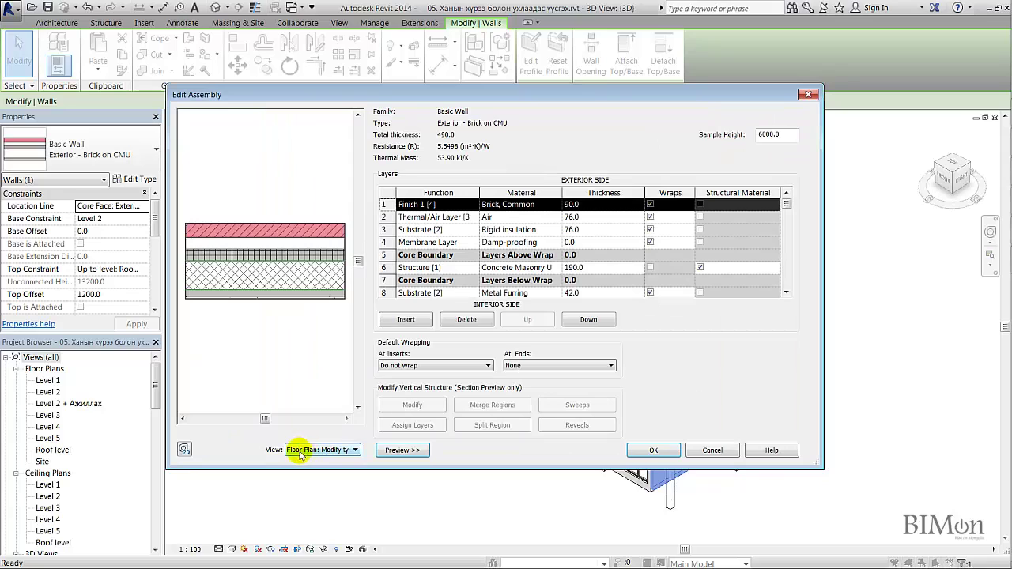
{"action": "left_click", "coordinate": [307, 450]}
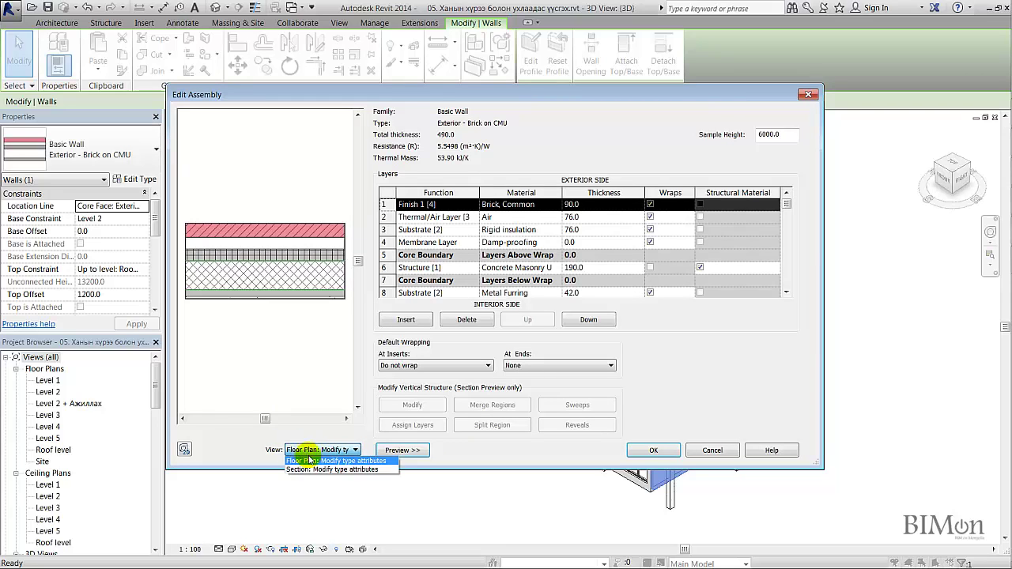
{"action": "left_click", "coordinate": [308, 470]}
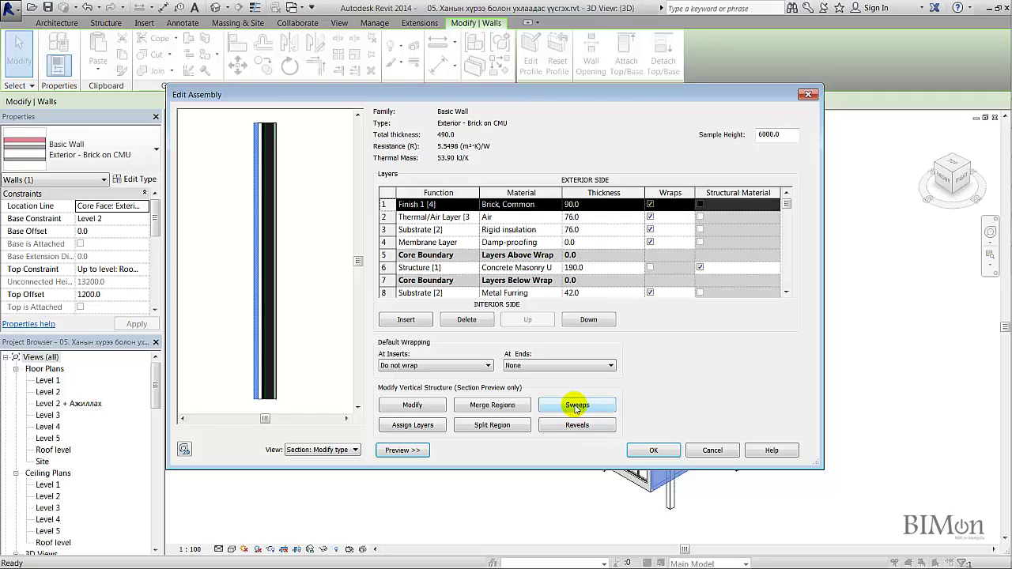
{"action": "left_click", "coordinate": [577, 405]}
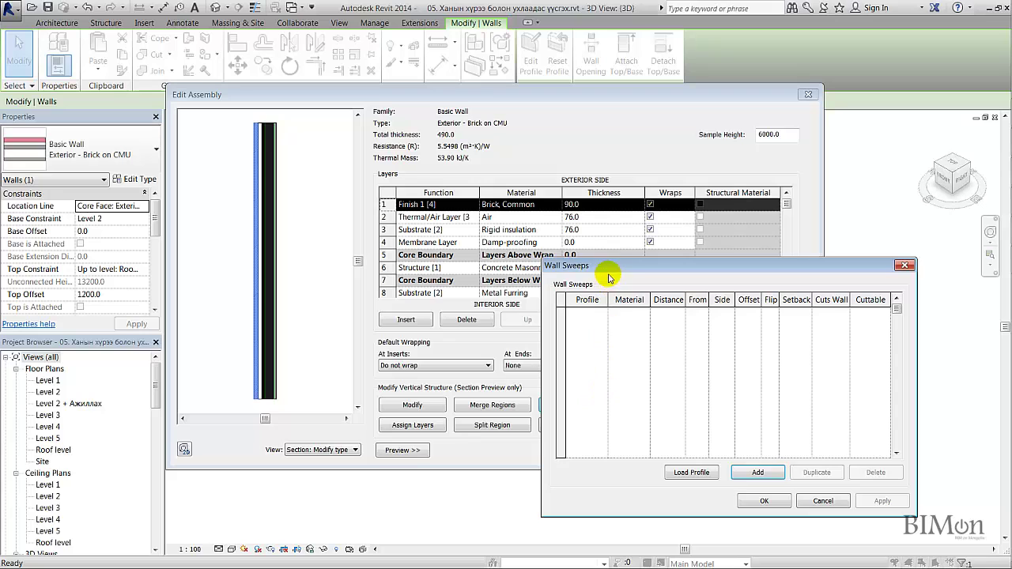
Add a wall sweep with the M_Wall Sweep-Brick Soldier Course profile and apply it.
{"action": "left_click_drag", "start_coordinate": [606, 267], "coordinate": [430, 148]}
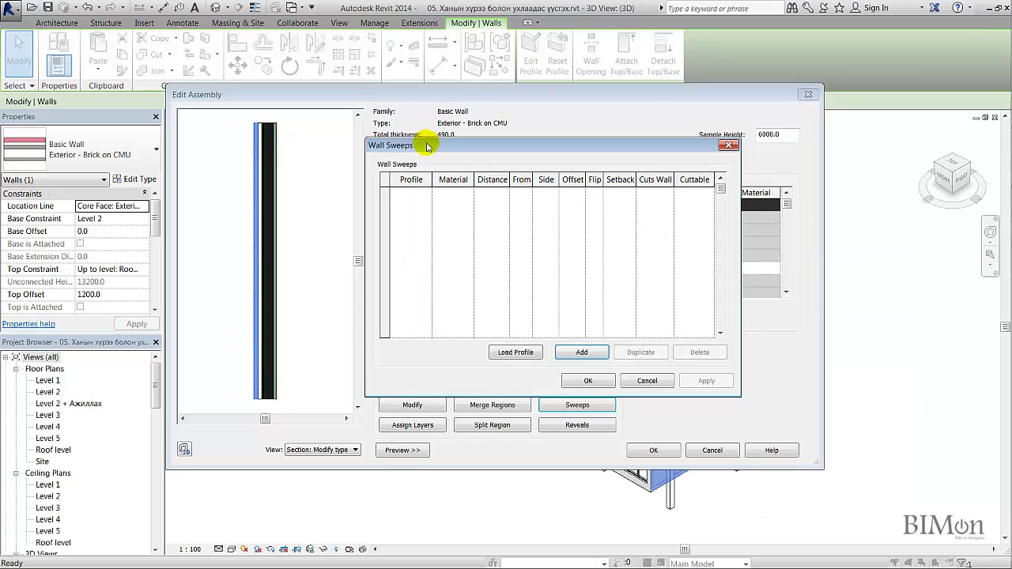
{"action": "left_click", "coordinate": [578, 359]}
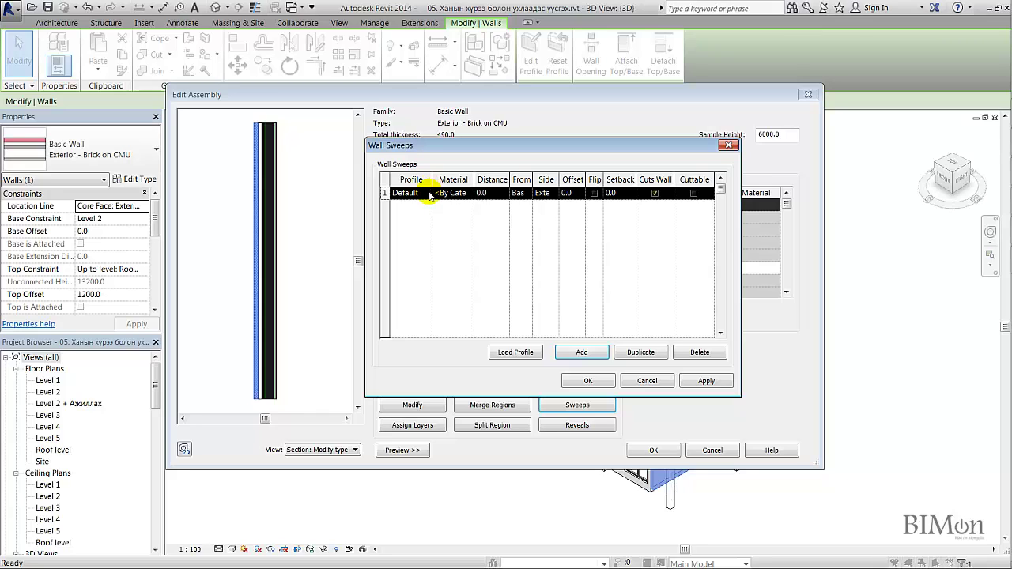
{"action": "left_click", "coordinate": [427, 194]}
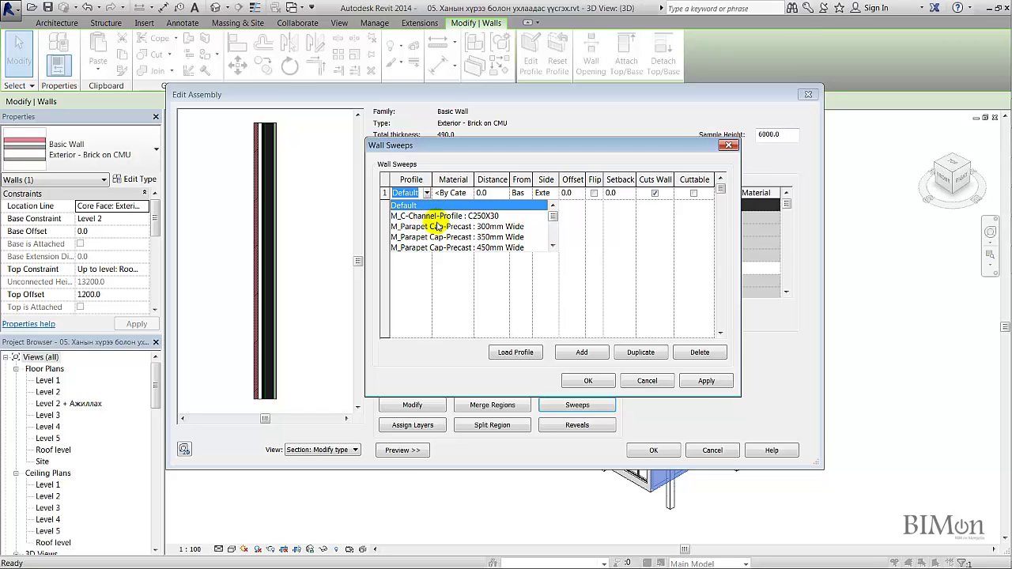
{"action": "scroll", "coordinate": [437, 226], "scroll_direction": "down", "scroll_amount": 2}
{"action": "scroll", "coordinate": [447, 222], "scroll_direction": "down", "scroll_amount": 1}
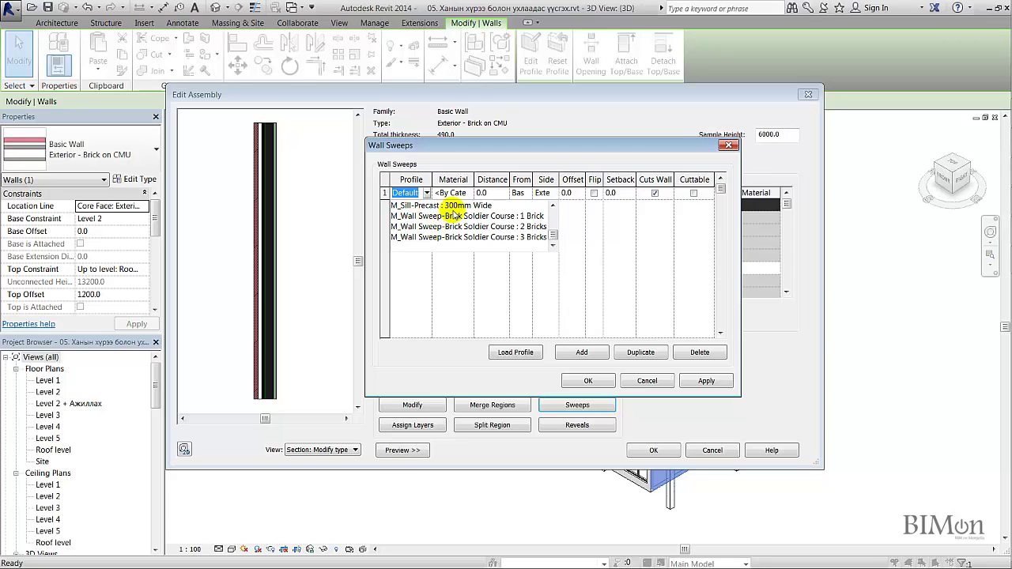
{"action": "left_click", "coordinate": [465, 238]}
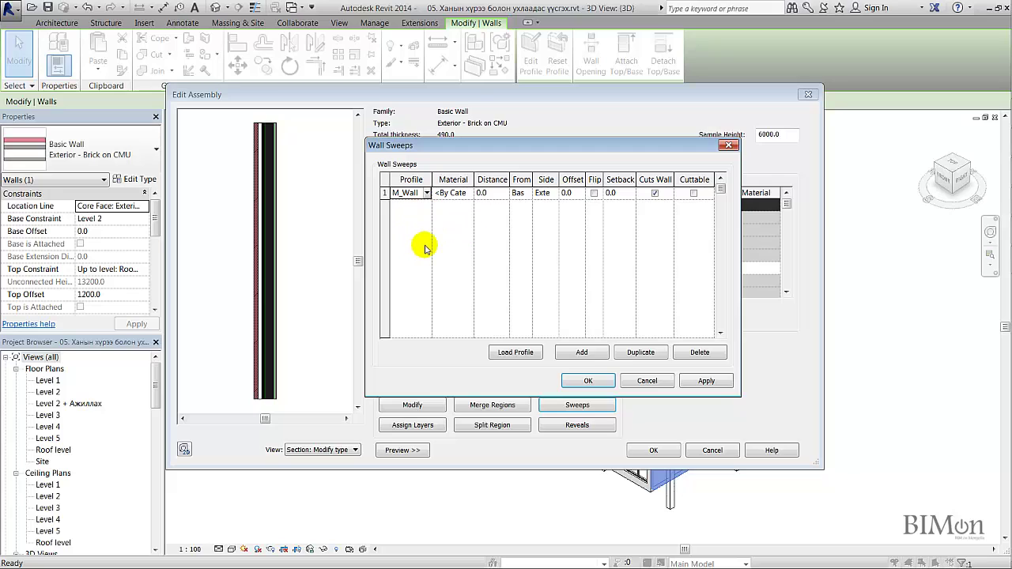
{"action": "left_click", "coordinate": [707, 380]}
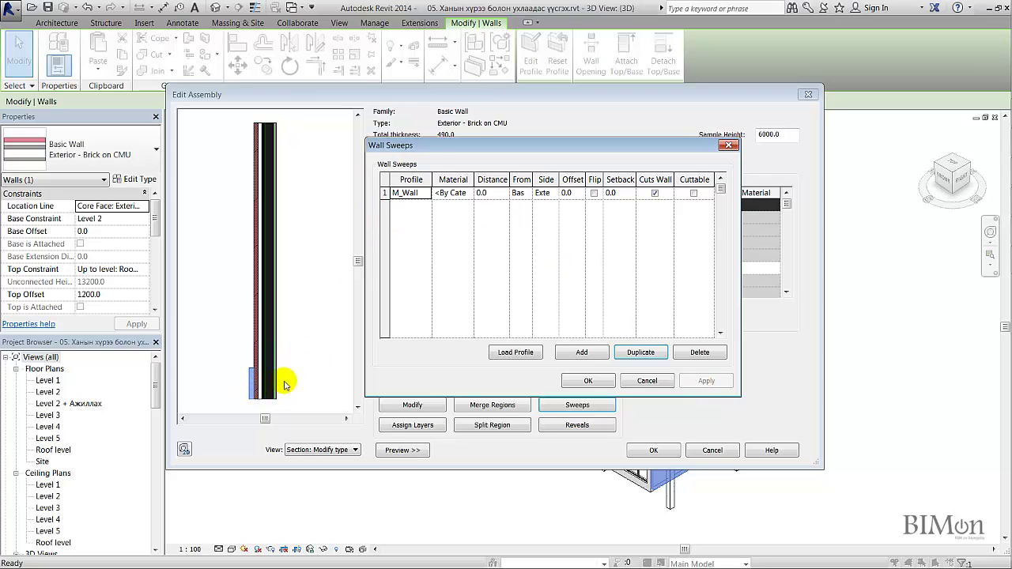
Assign the Brick, Soldier Course material to the new sweep.
{"action": "left_click", "coordinate": [470, 193]}
{"action": "left_click", "coordinate": [469, 193]}
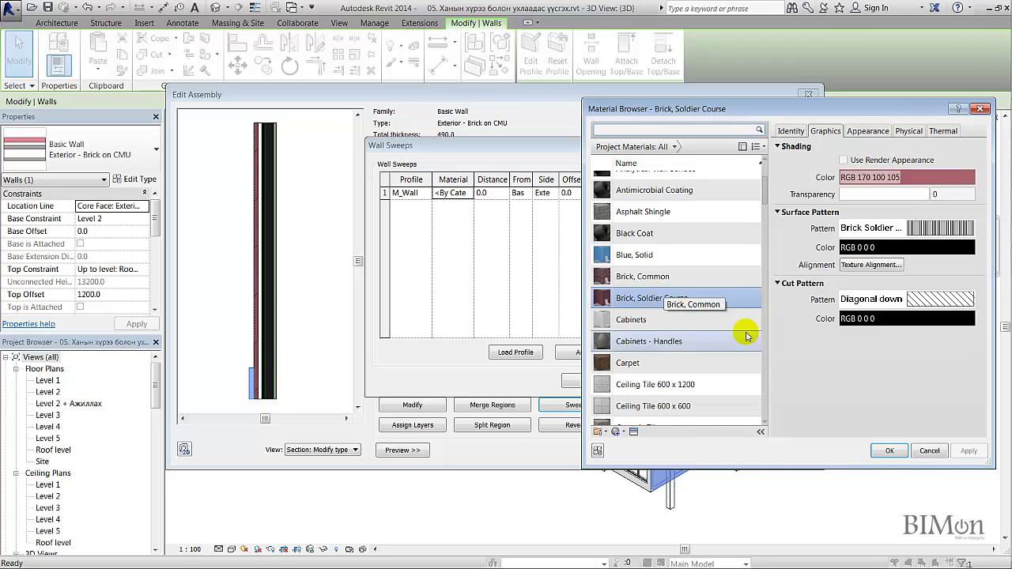
{"action": "left_click", "coordinate": [887, 452]}
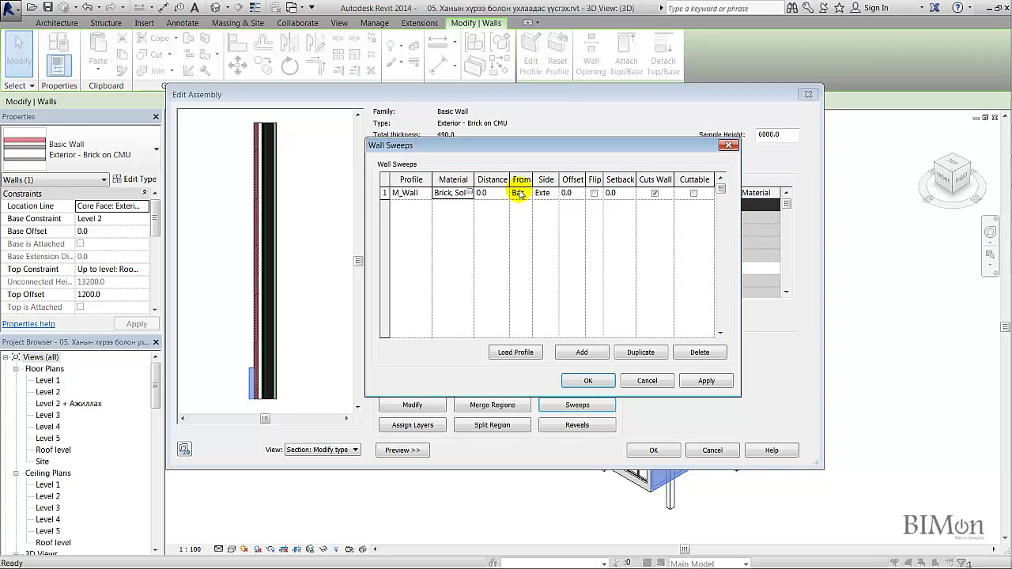
Measure the sweep 2500 from the wall base, kept on the Exterior side.
{"action": "left_click", "coordinate": [528, 194]}
{"action": "left_click_drag", "start_coordinate": [528, 195], "coordinate": [519, 218]}
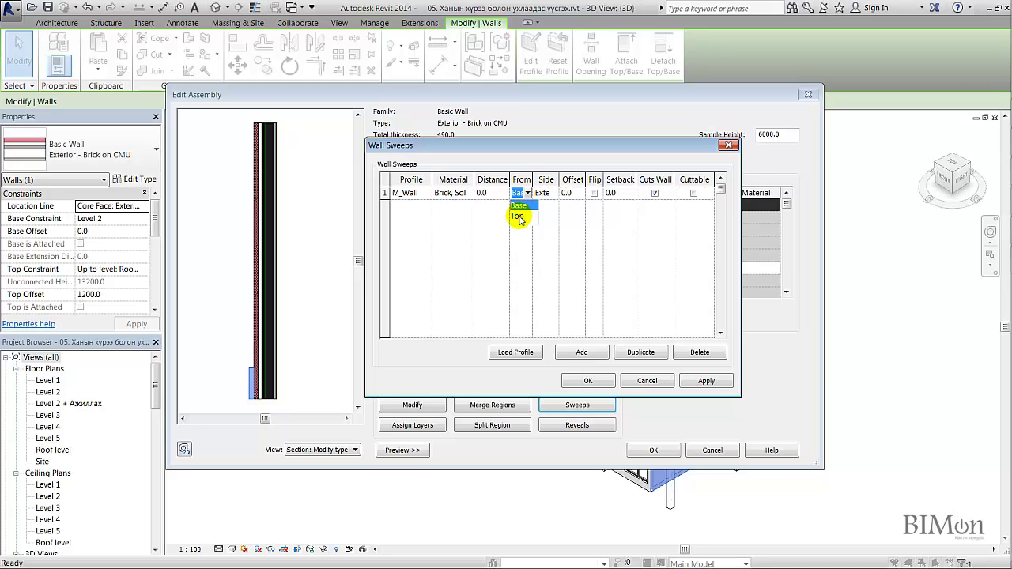
{"action": "left_click", "coordinate": [706, 380]}
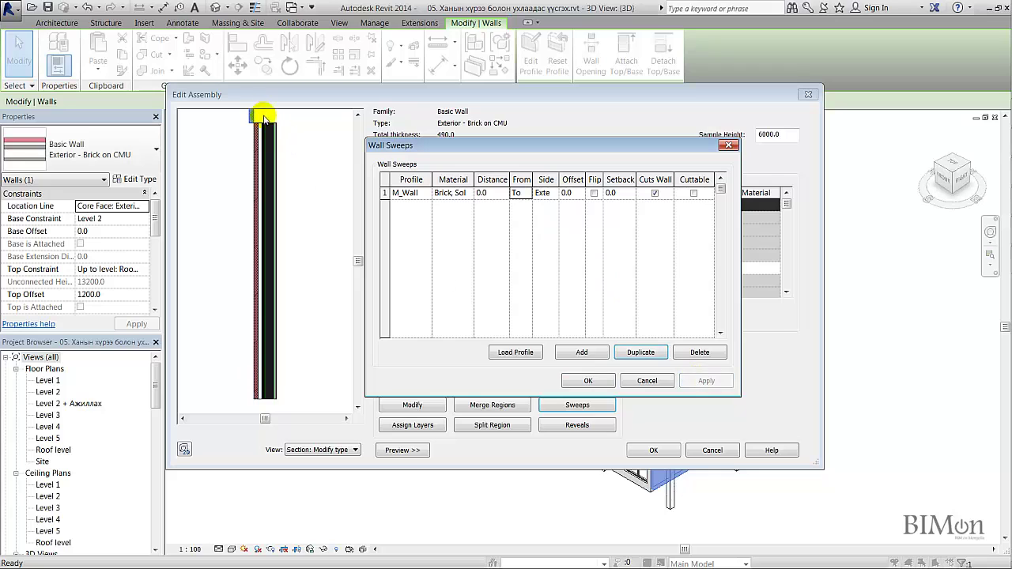
{"action": "left_click", "coordinate": [527, 195]}
{"action": "left_click", "coordinate": [519, 207]}
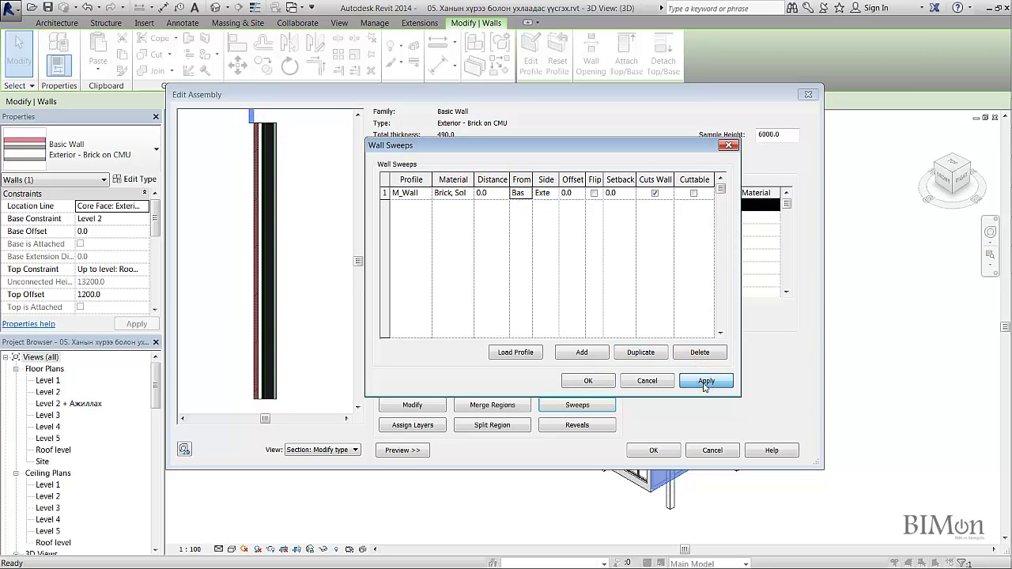
{"action": "left_click", "coordinate": [707, 383]}
{"action": "left_click", "coordinate": [492, 193]}
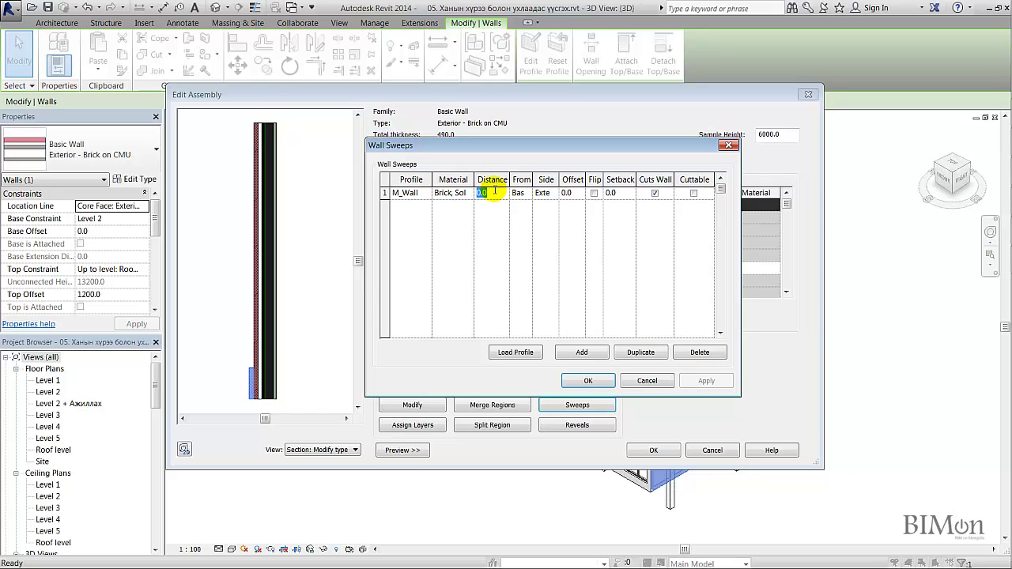
{"action": "type", "text": "250"}
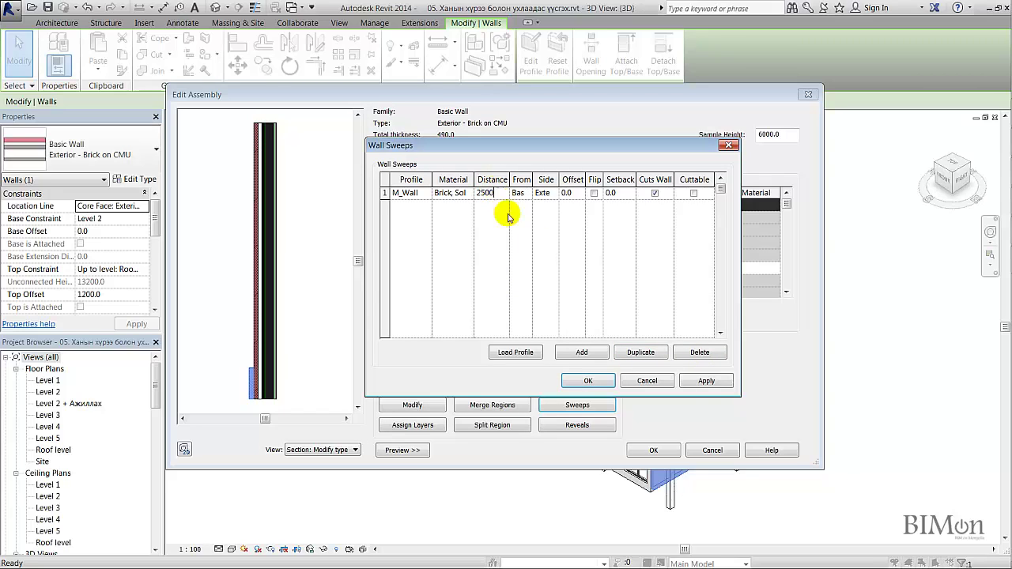
{"action": "left_click", "coordinate": [706, 380]}
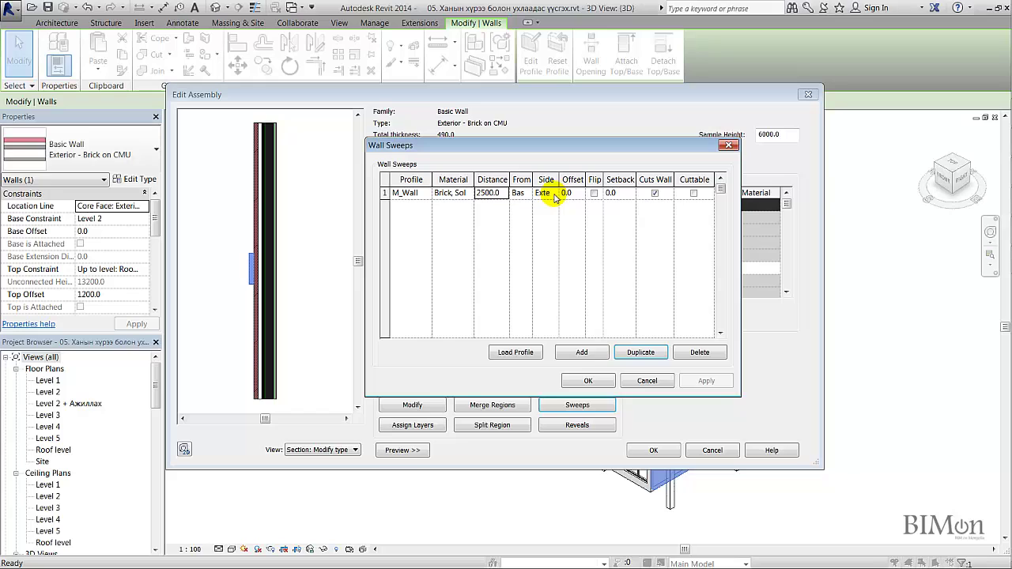
{"action": "left_click", "coordinate": [554, 197]}
{"action": "left_click", "coordinate": [555, 194]}
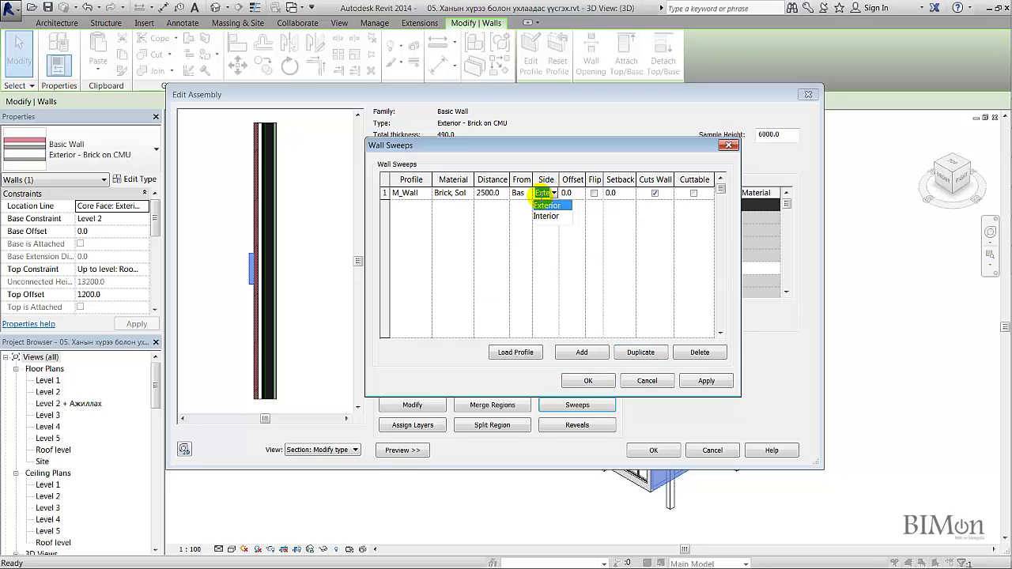
{"action": "left_click", "coordinate": [581, 198]}
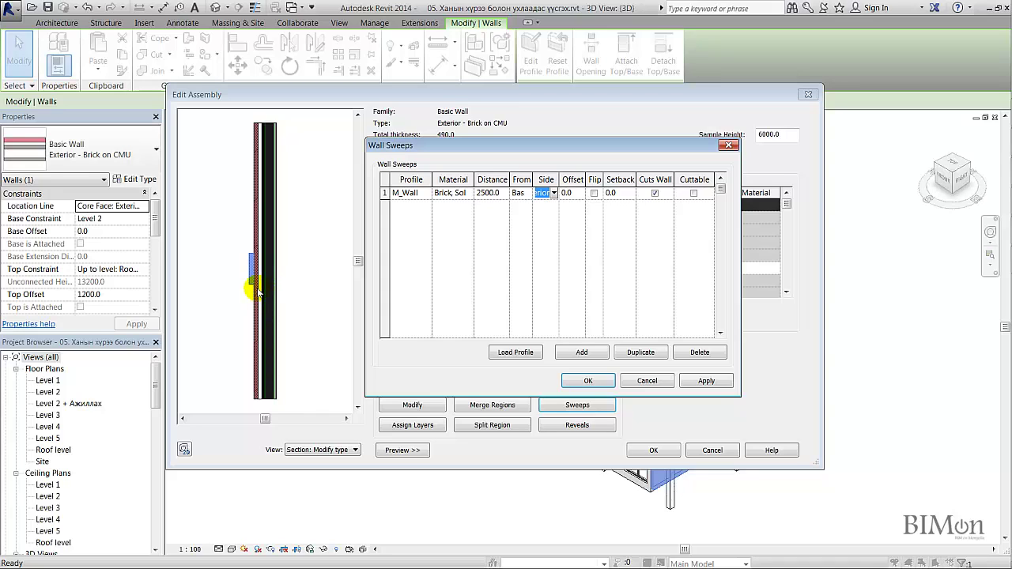
Set the sweep's offset to -60.
{"action": "left_click", "coordinate": [573, 193]}
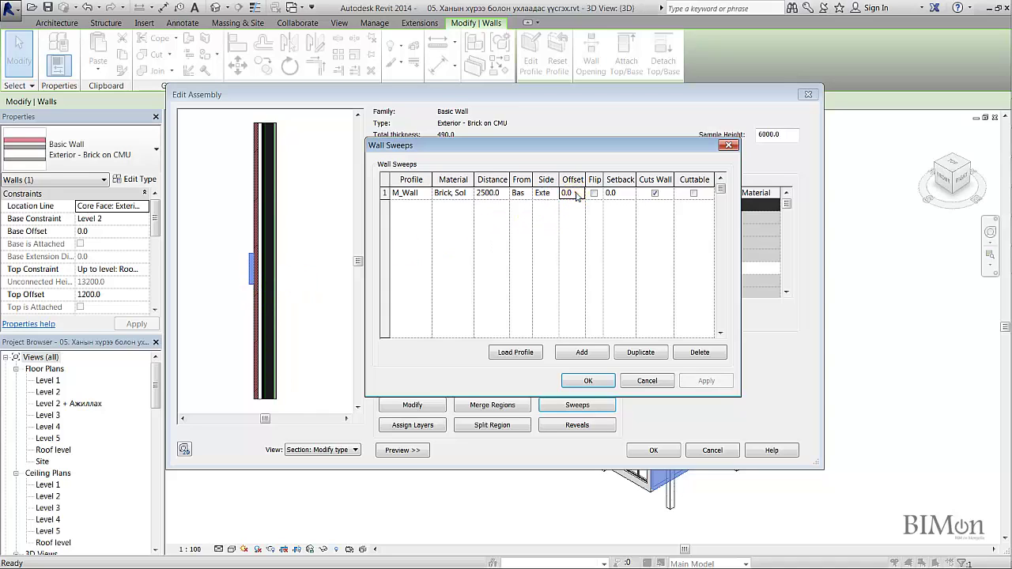
{"action": "left_click_drag", "start_coordinate": [575, 193], "coordinate": [556, 195]}
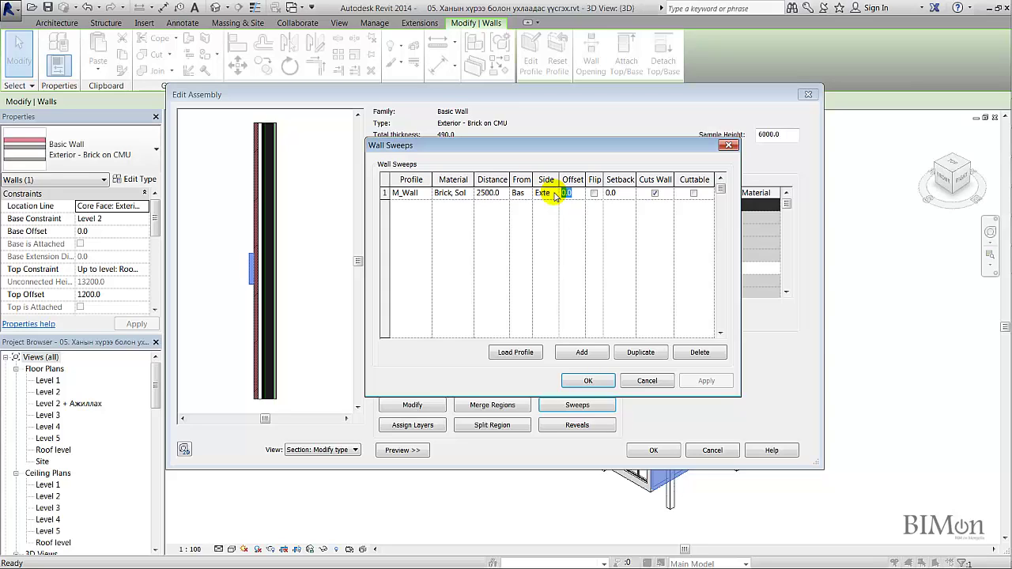
{"action": "type", "text": "60"}
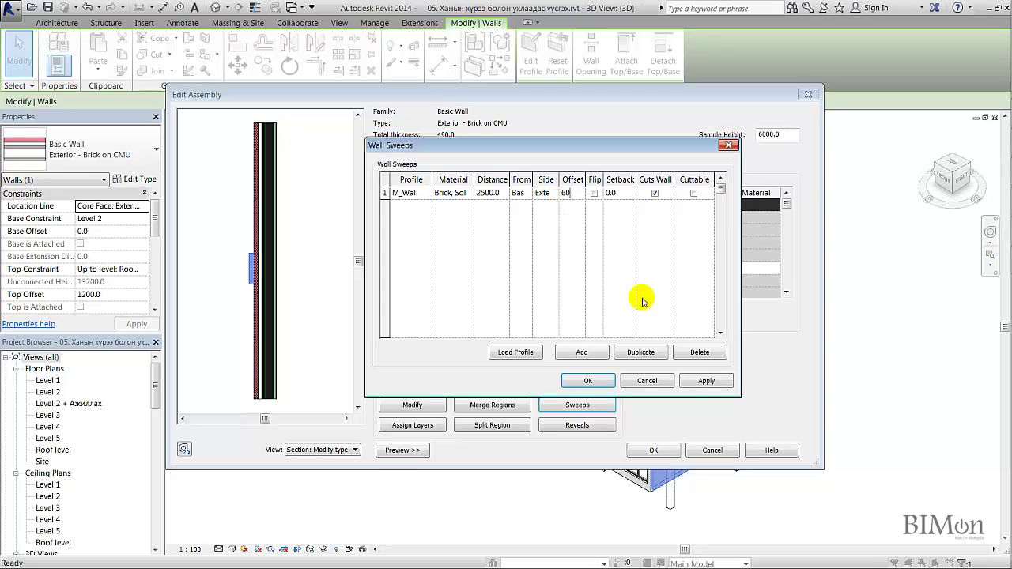
{"action": "left_click", "coordinate": [696, 384]}
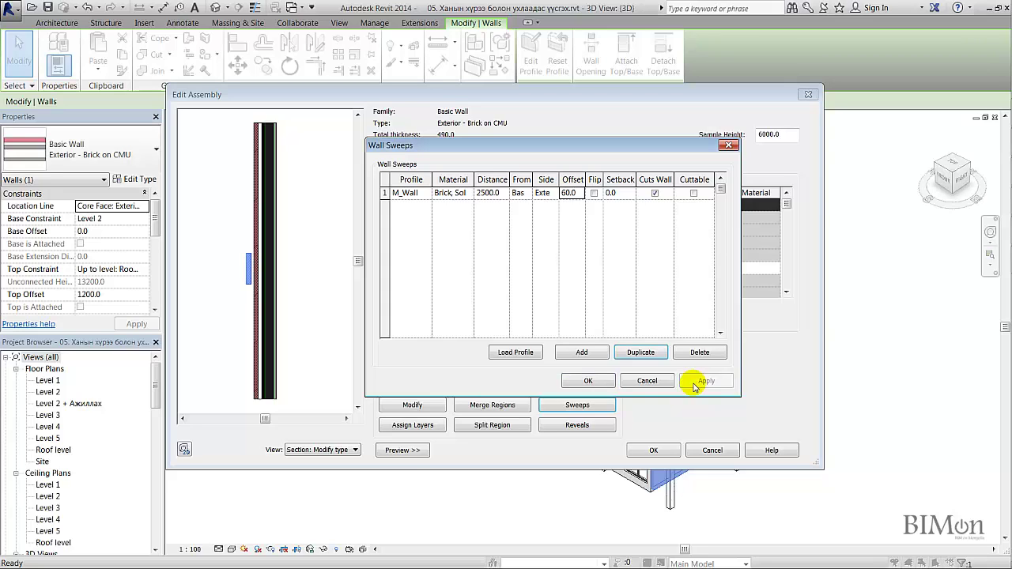
{"action": "left_click", "coordinate": [563, 195]}
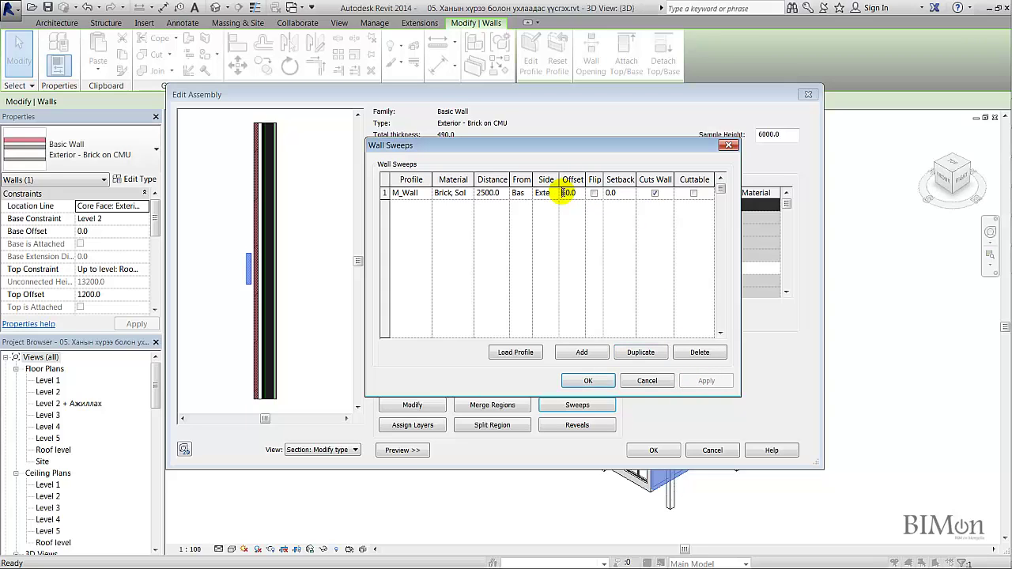
{"action": "left_click", "coordinate": [565, 193]}
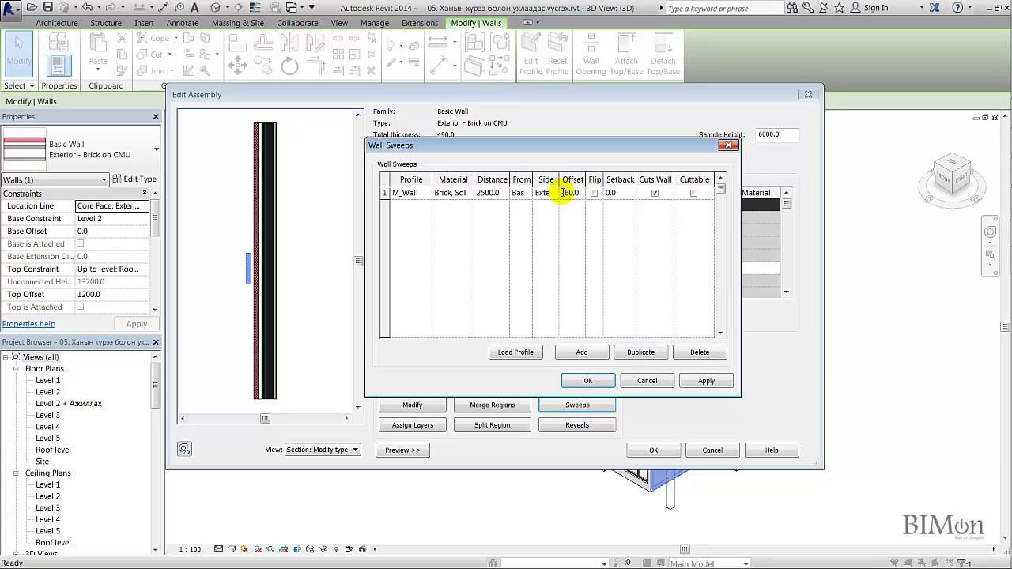
{"action": "type", "text": "-"}
{"action": "left_click", "coordinate": [701, 380]}
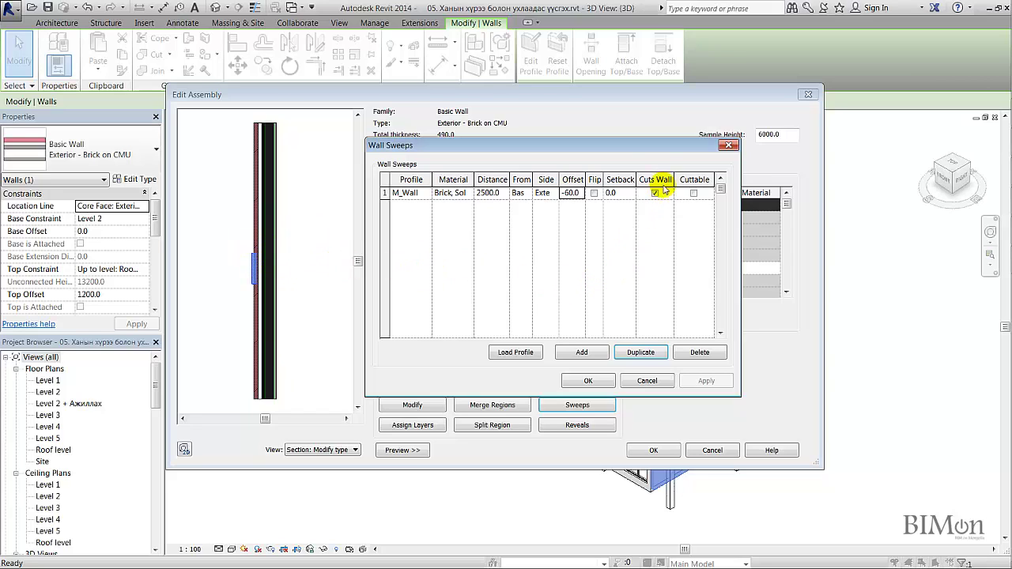
Make the M_Wall sweep cut the wall and be cuttable, then confirm the sweep list.
{"action": "left_click", "coordinate": [632, 208]}
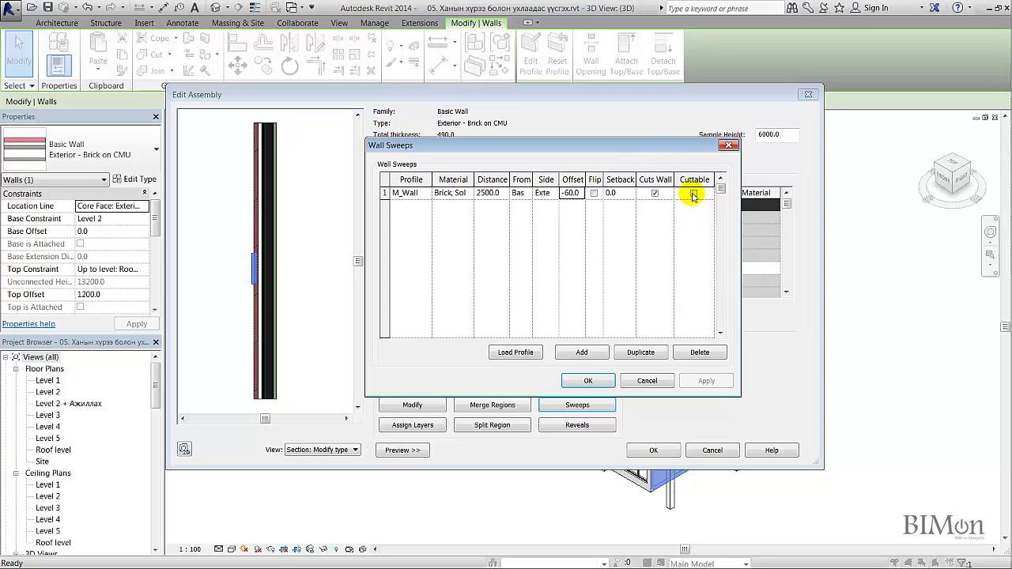
{"action": "left_click", "coordinate": [693, 195]}
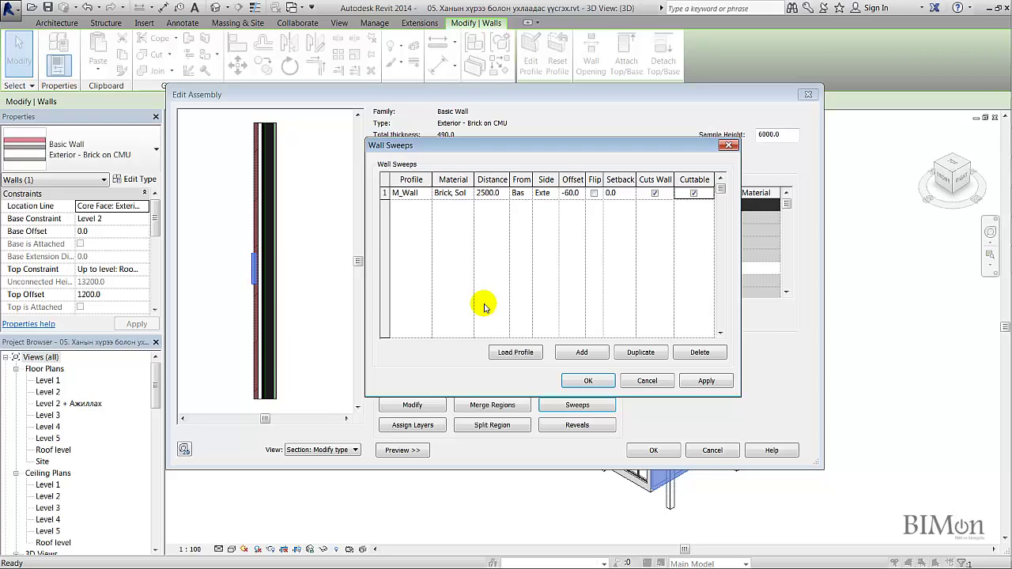
{"action": "left_click", "coordinate": [588, 381]}
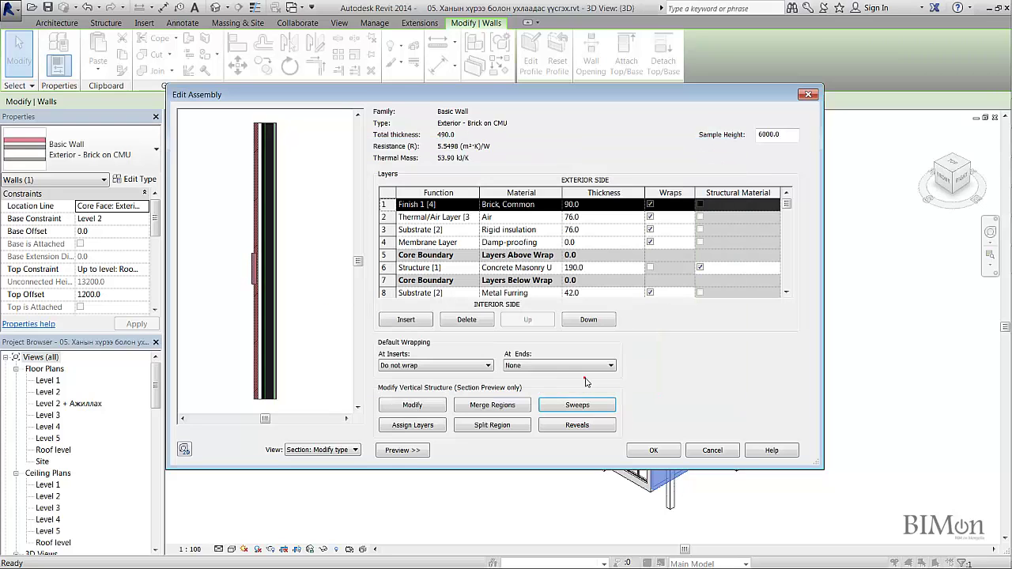
Apply the edited wall type and orbit the 3D view to inspect the soldier-course band.
{"action": "left_click", "coordinate": [665, 454]}
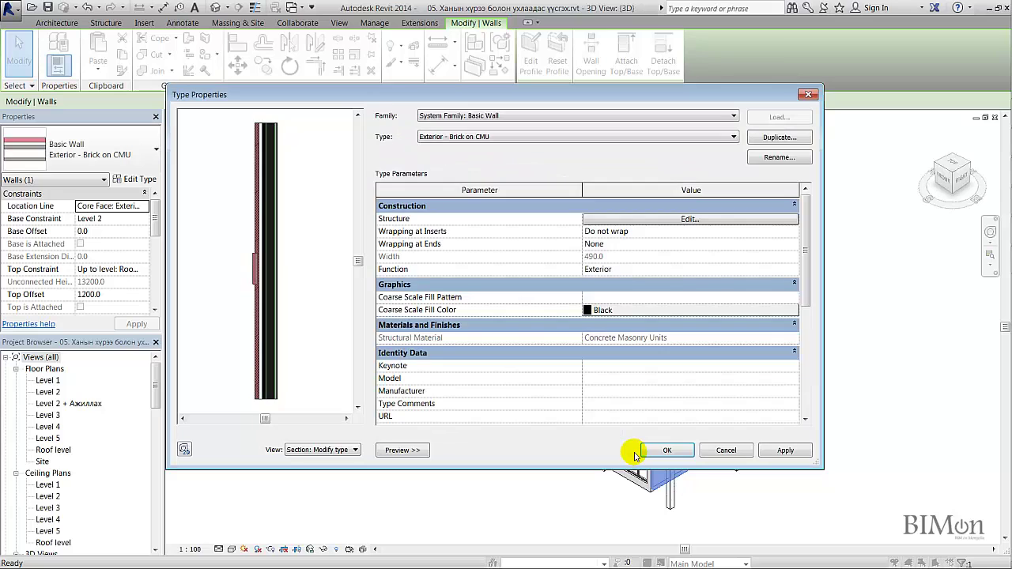
{"action": "left_click", "coordinate": [664, 451]}
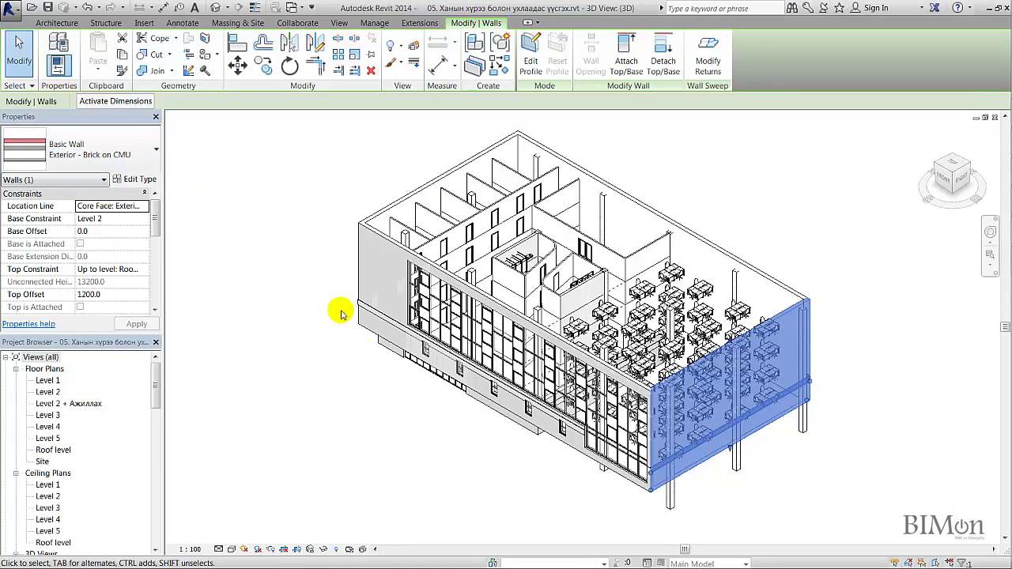
{"action": "mouse_move", "coordinate": [523, 452]}
{"action": "middle_mouse_down", "text": "shift"}
{"action": "mouse_move", "coordinate": [598, 414]}
{"action": "mouse_move", "coordinate": [723, 316]}
{"action": "mouse_move", "coordinate": [639, 448]}
{"action": "mouse_move", "coordinate": [688, 308]}
{"action": "middle_mouse_up", "text": "shift"}
{"action": "scroll", "coordinate": [688, 308], "scroll_direction": "up", "scroll_amount": 5}
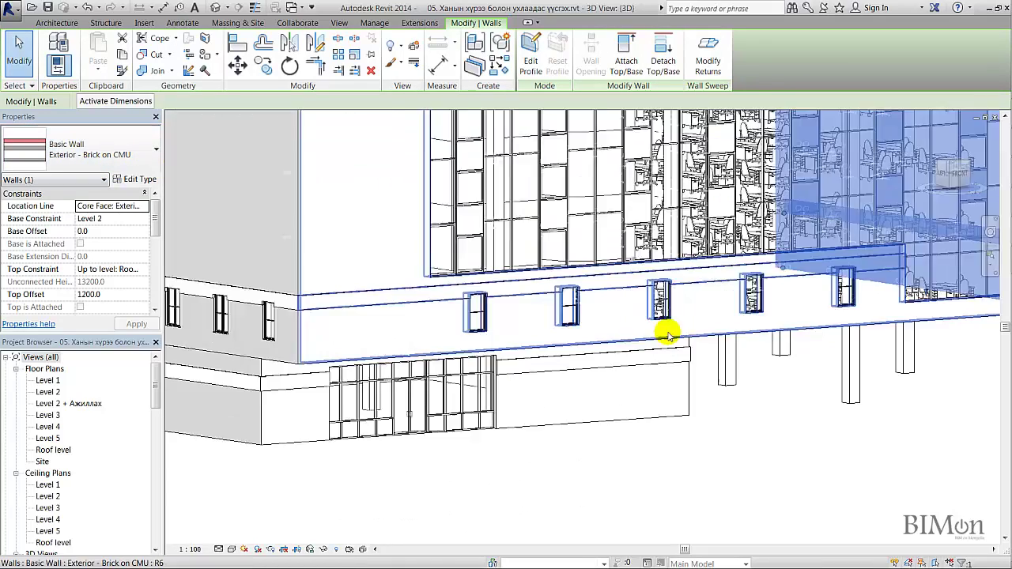
{"action": "scroll", "coordinate": [746, 401], "scroll_direction": "up", "scroll_amount": 3}
{"action": "left_click", "coordinate": [768, 478]}
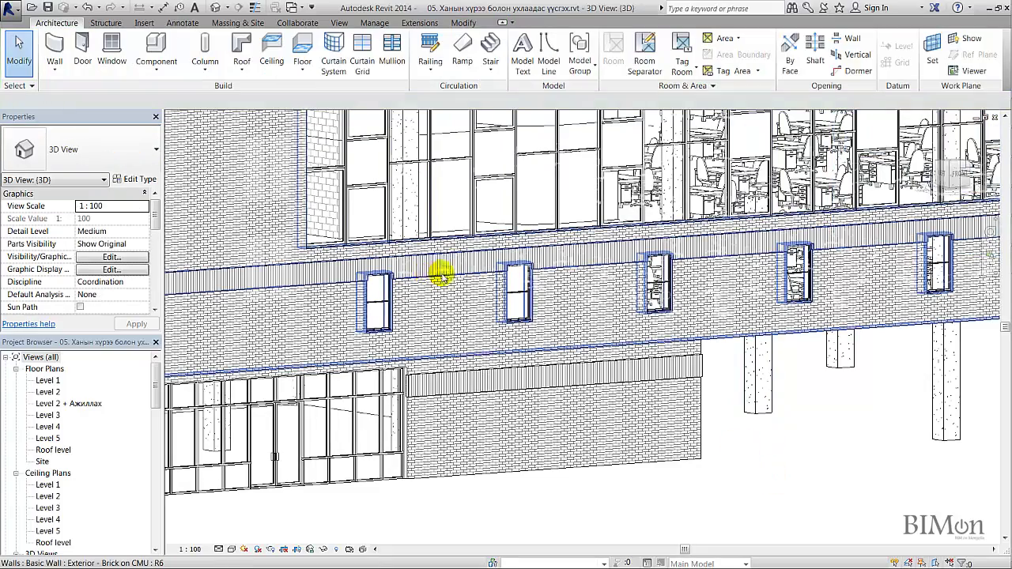
{"action": "mouse_move", "coordinate": [459, 290]}
{"action": "middle_mouse_down", "text": "shift"}
{"action": "mouse_move", "coordinate": [458, 315]}
{"action": "mouse_move", "coordinate": [429, 316]}
{"action": "middle_mouse_up", "text": "shift"}
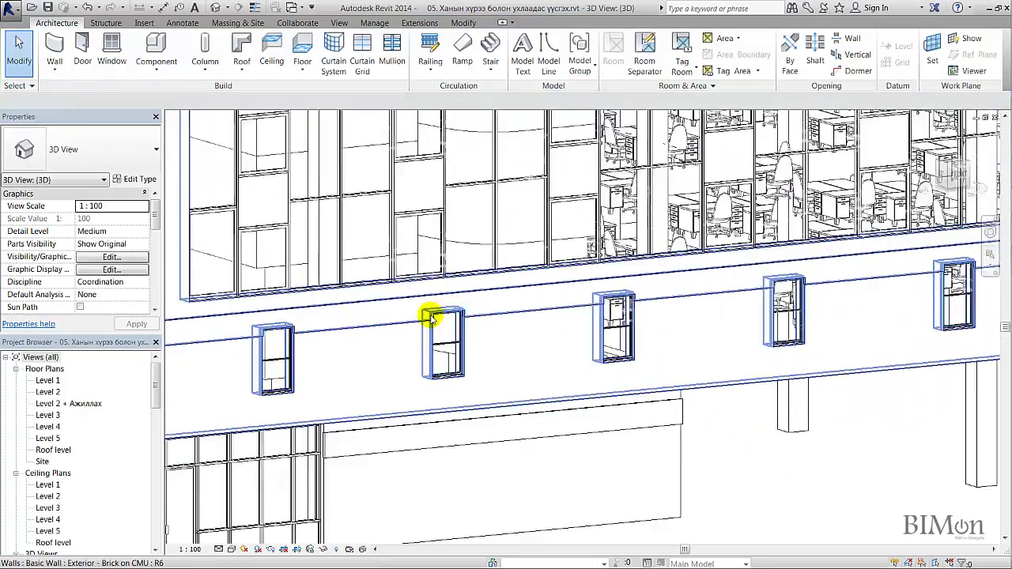
{"action": "scroll", "coordinate": [443, 328], "scroll_direction": "up", "scroll_amount": 4}
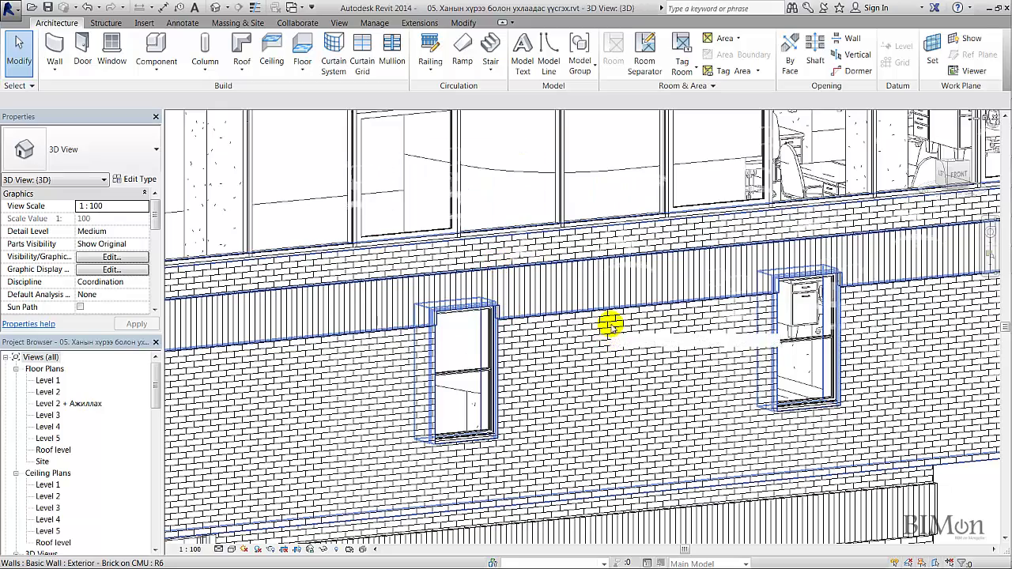
{"action": "scroll", "coordinate": [609, 338], "scroll_direction": "down", "scroll_amount": 5}
{"action": "middle_click_drag", "start_coordinate": [551, 412], "coordinate": [835, 311], "text": "shift"}
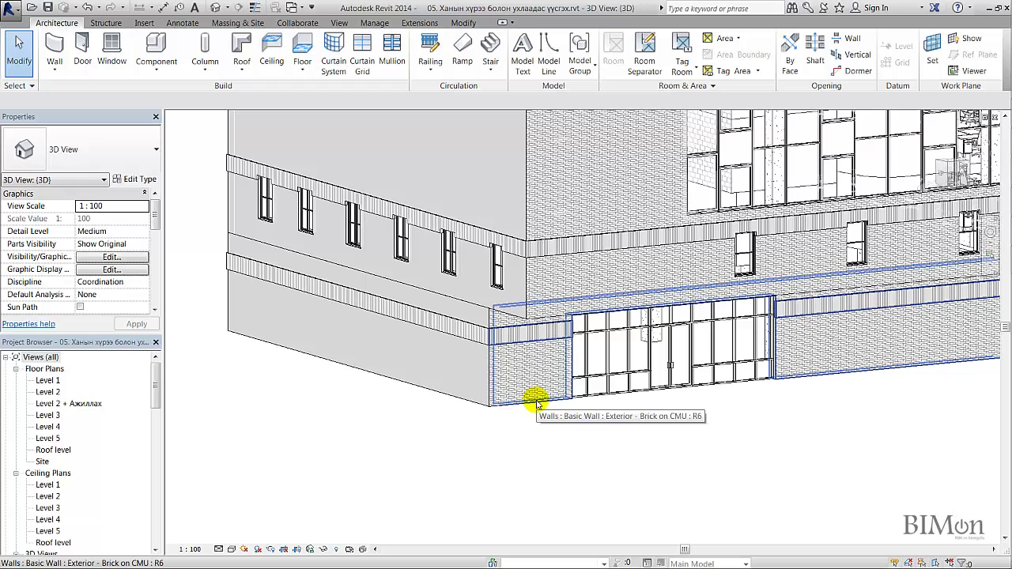
Select the chain of lower walls and duplicate their type as 'Exterior - Brick on CMU (No Sweep)'.
{"action": "key", "text": "Tab"}
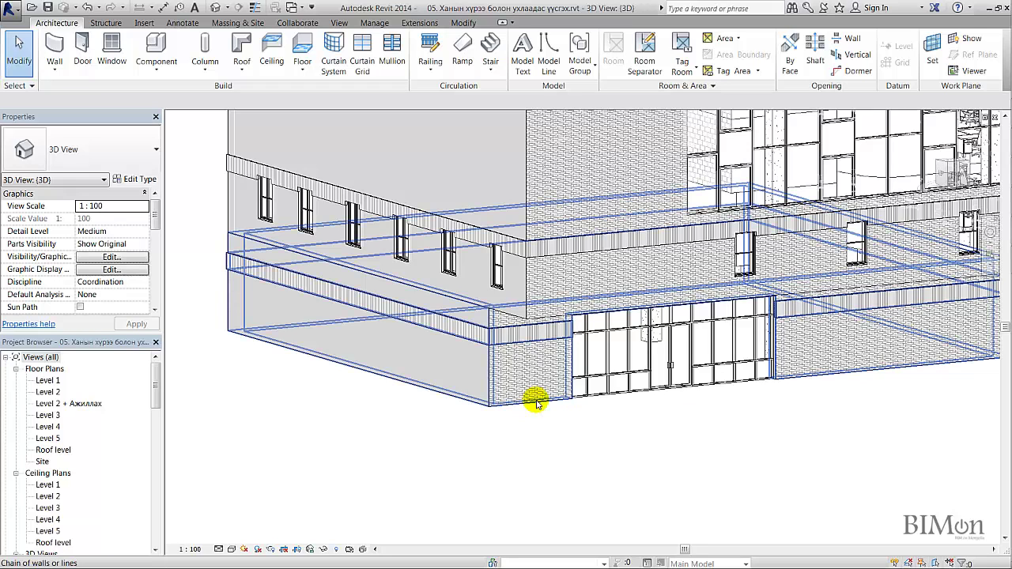
{"action": "left_click", "coordinate": [537, 404]}
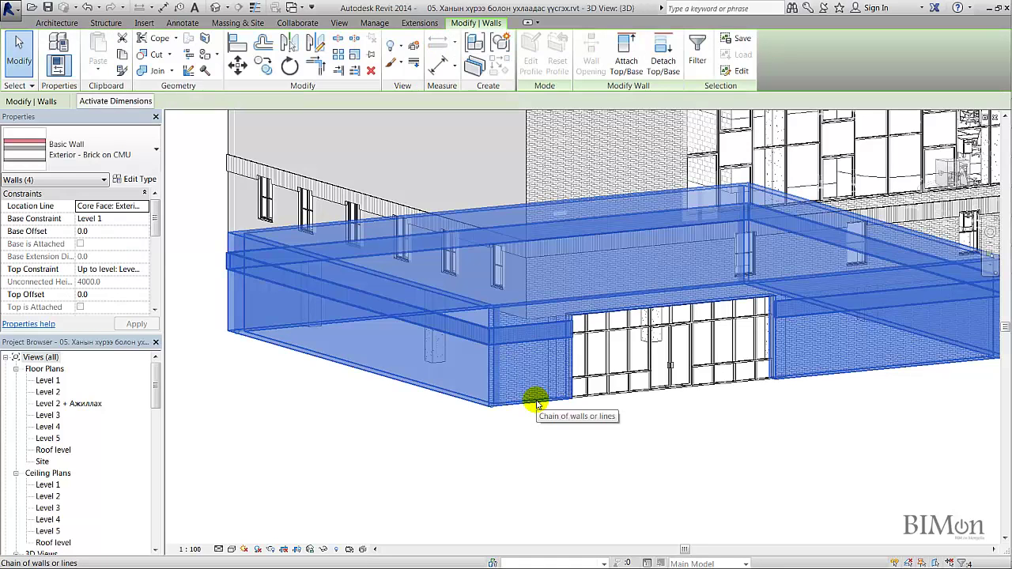
{"action": "left_click", "coordinate": [134, 179]}
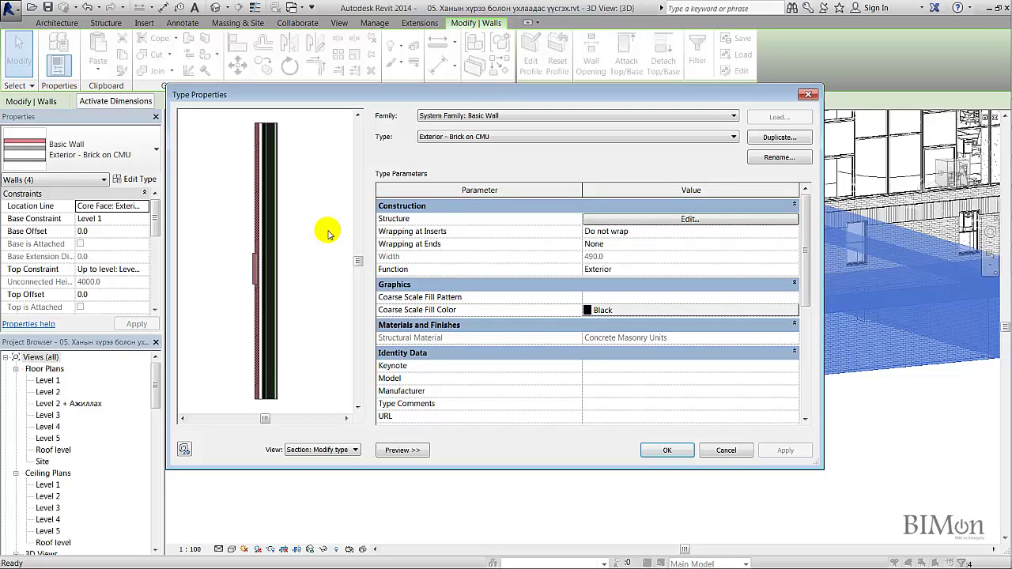
{"action": "left_click", "coordinate": [761, 141]}
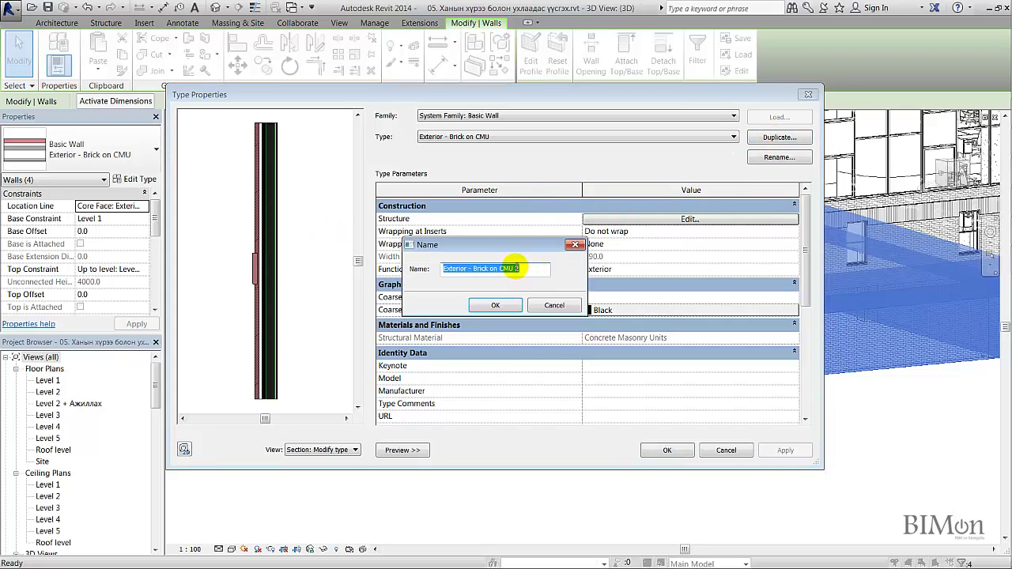
{"action": "left_click_drag", "start_coordinate": [514, 268], "coordinate": [532, 268]}
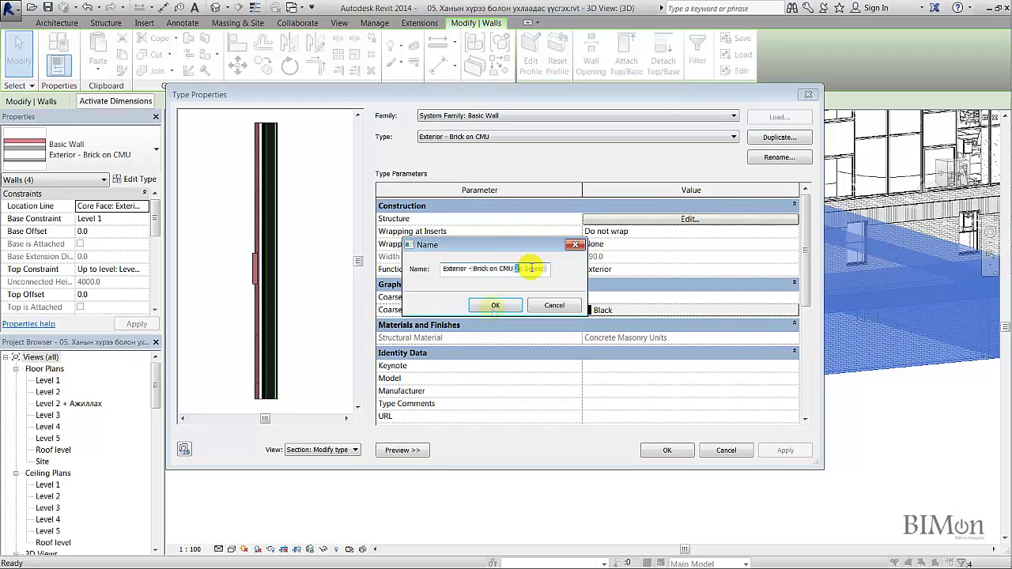
{"action": "left_click", "coordinate": [497, 307]}
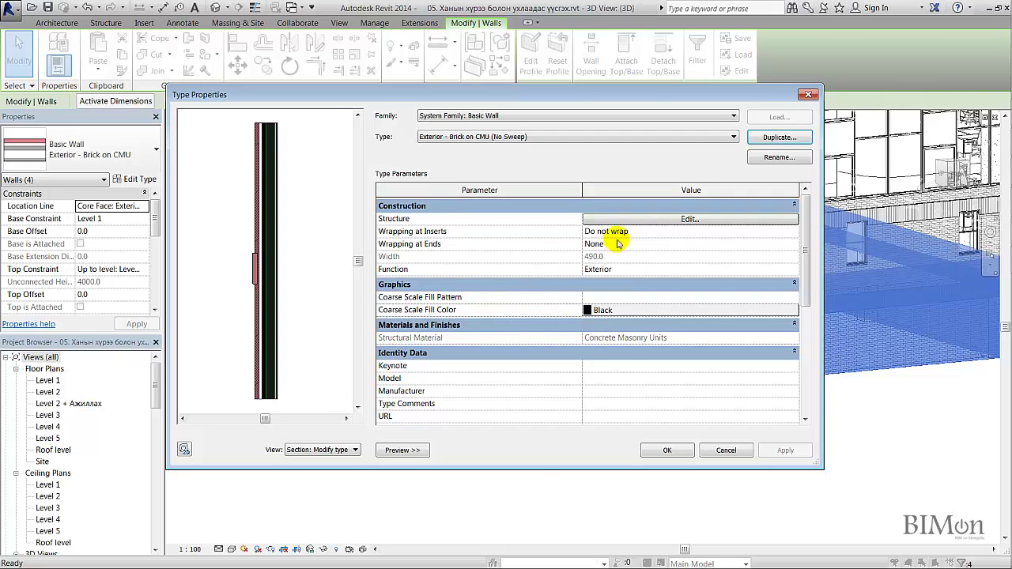
Delete the M_Wall sweep from the No Sweep type and apply it to the lower walls.
{"action": "left_click", "coordinate": [628, 217]}
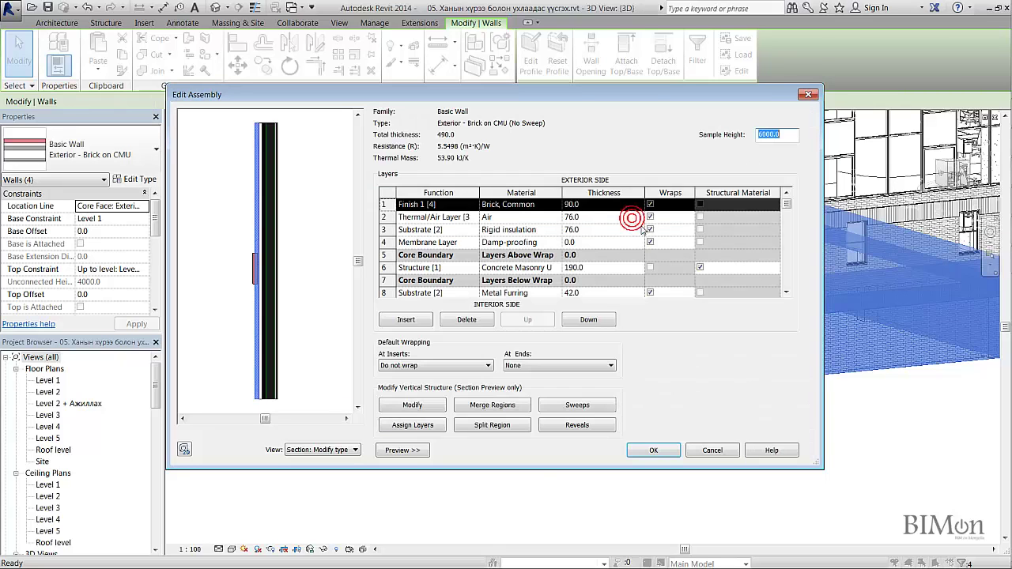
{"action": "left_click", "coordinate": [585, 407]}
{"action": "left_click", "coordinate": [385, 193]}
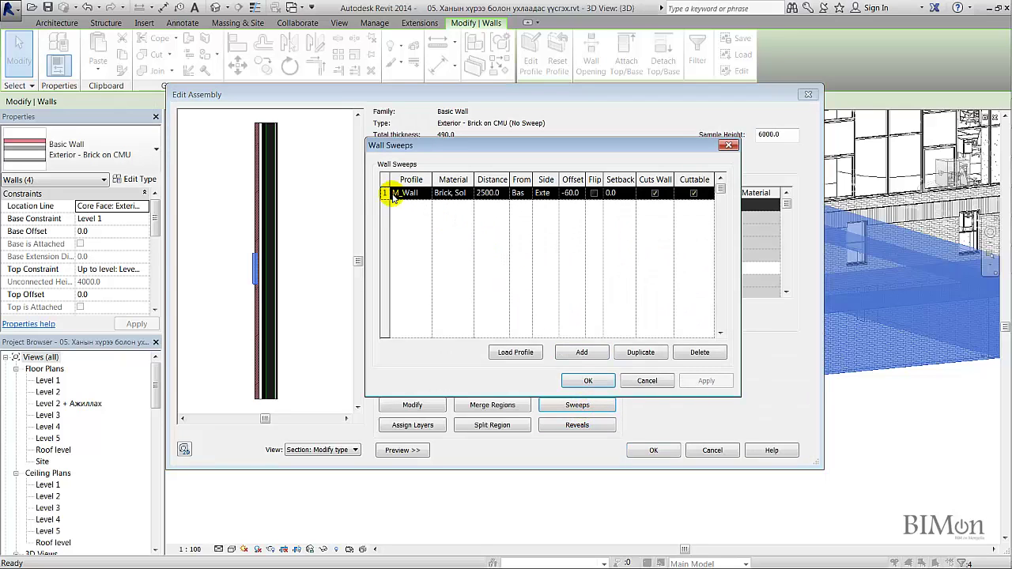
{"action": "left_click", "coordinate": [700, 351]}
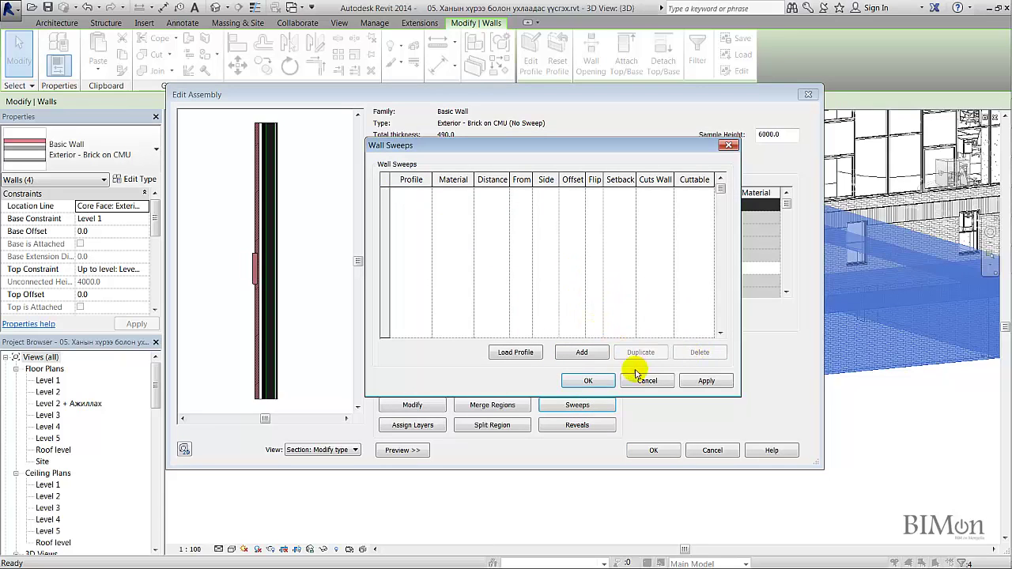
{"action": "left_click", "coordinate": [588, 380]}
{"action": "left_click", "coordinate": [648, 450]}
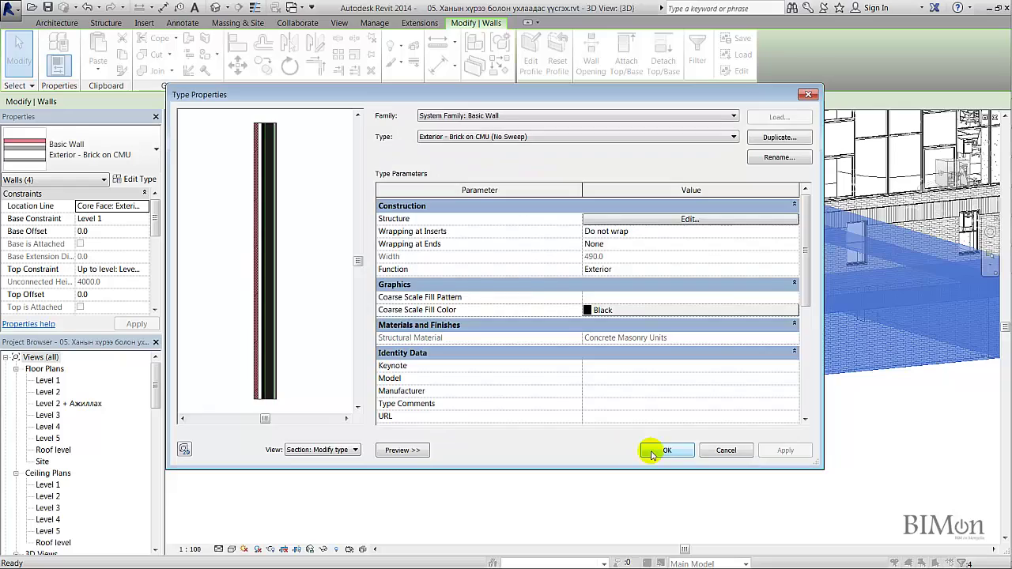
{"action": "left_click", "coordinate": [661, 451]}
Zoom out to the whole building and start the Wall: Reveal tool.
{"action": "left_click", "coordinate": [624, 475]}
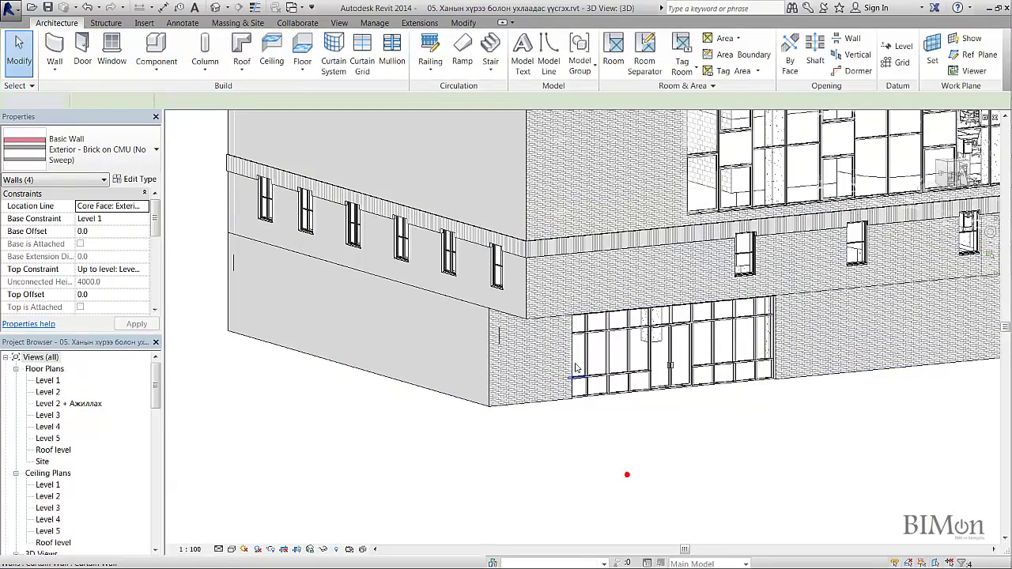
{"action": "scroll", "coordinate": [467, 282], "scroll_direction": "down", "scroll_amount": 1}
{"action": "scroll", "coordinate": [525, 327], "scroll_direction": "down", "scroll_amount": 2}
{"action": "scroll", "coordinate": [705, 323], "scroll_direction": "down", "scroll_amount": 2}
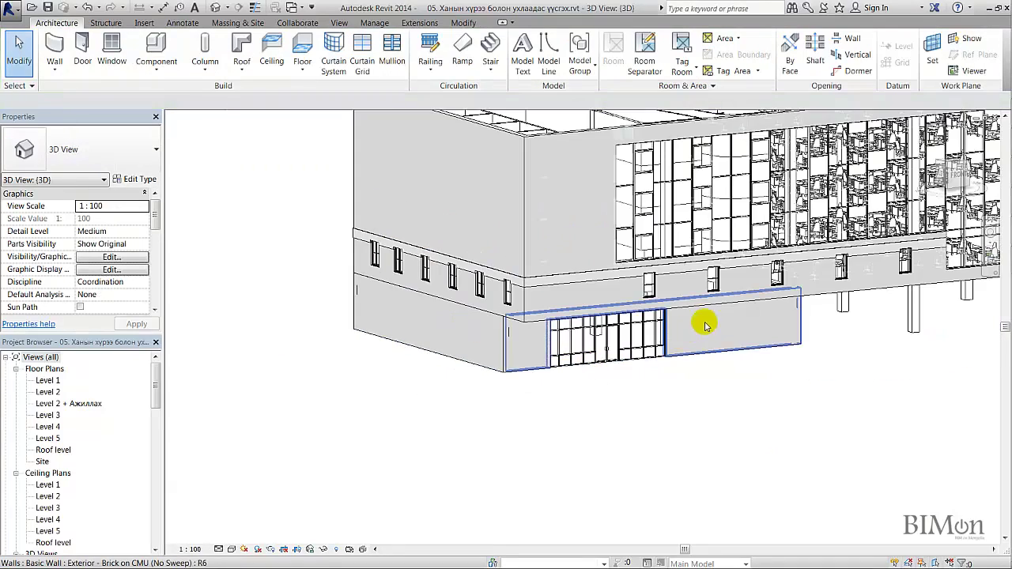
{"action": "middle_click_drag", "start_coordinate": [705, 323], "coordinate": [537, 469]}
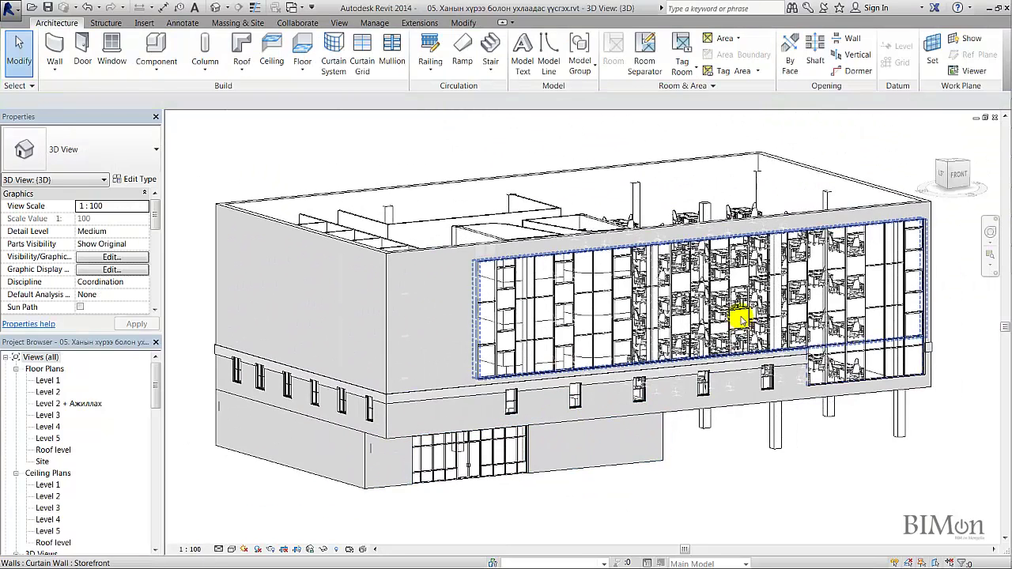
{"action": "scroll", "coordinate": [720, 294], "scroll_direction": "down", "scroll_amount": 1}
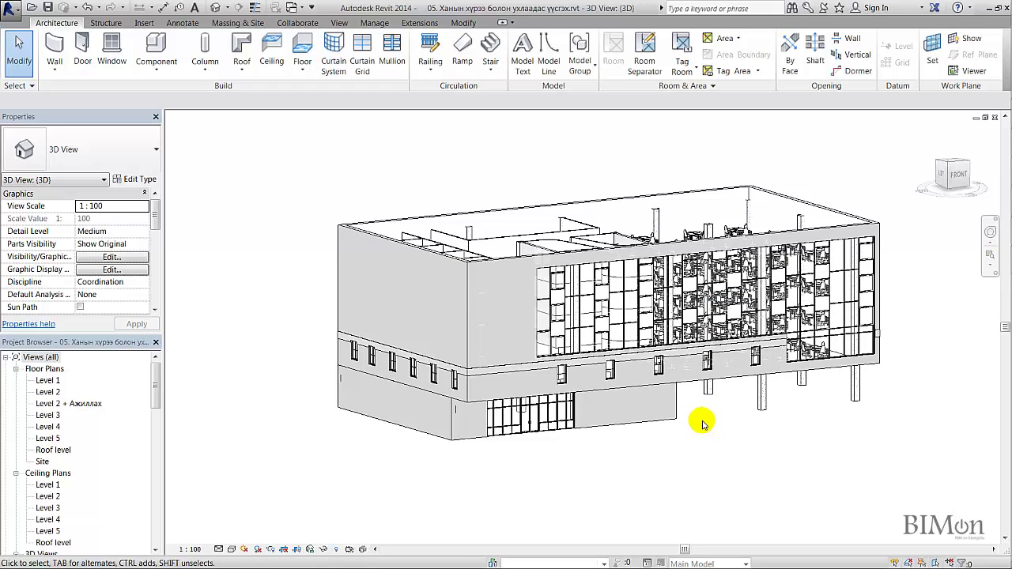
{"action": "left_click", "coordinate": [50, 69]}
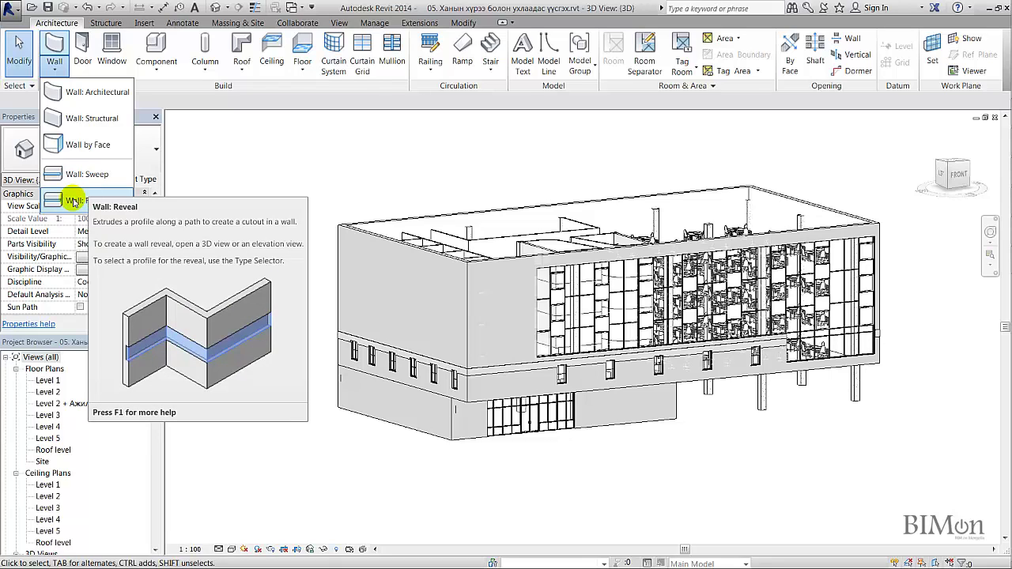
{"action": "left_click", "coordinate": [73, 201]}
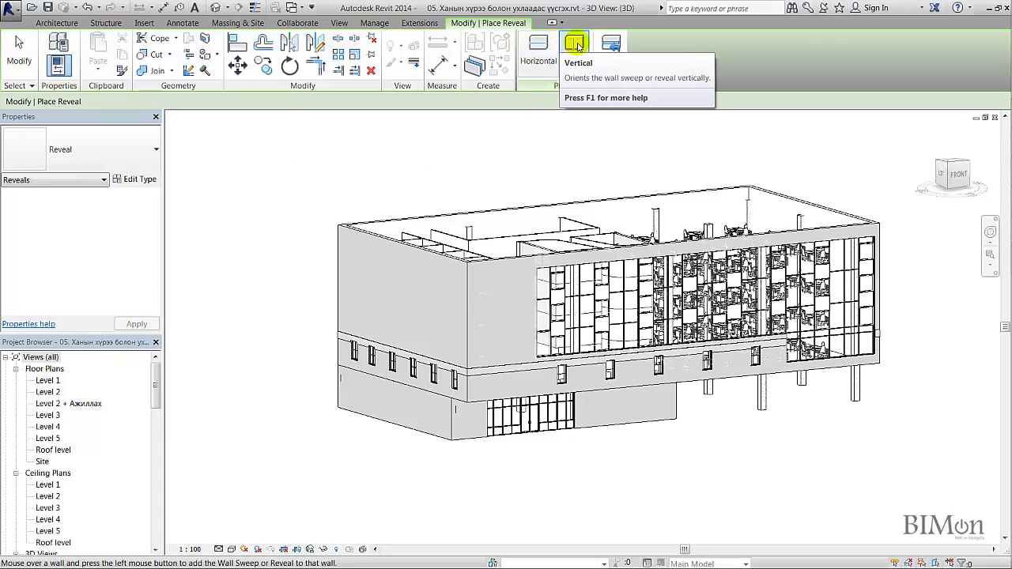
Place horizontal reveals on the upper brick wall and the left side wall.
{"action": "left_click", "coordinate": [538, 51]}
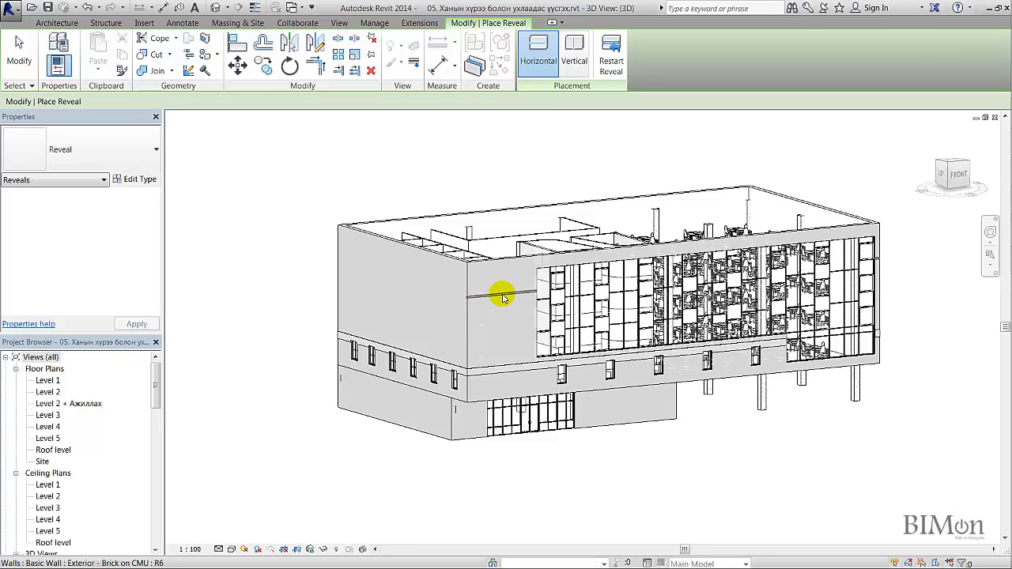
{"action": "left_click", "coordinate": [503, 294]}
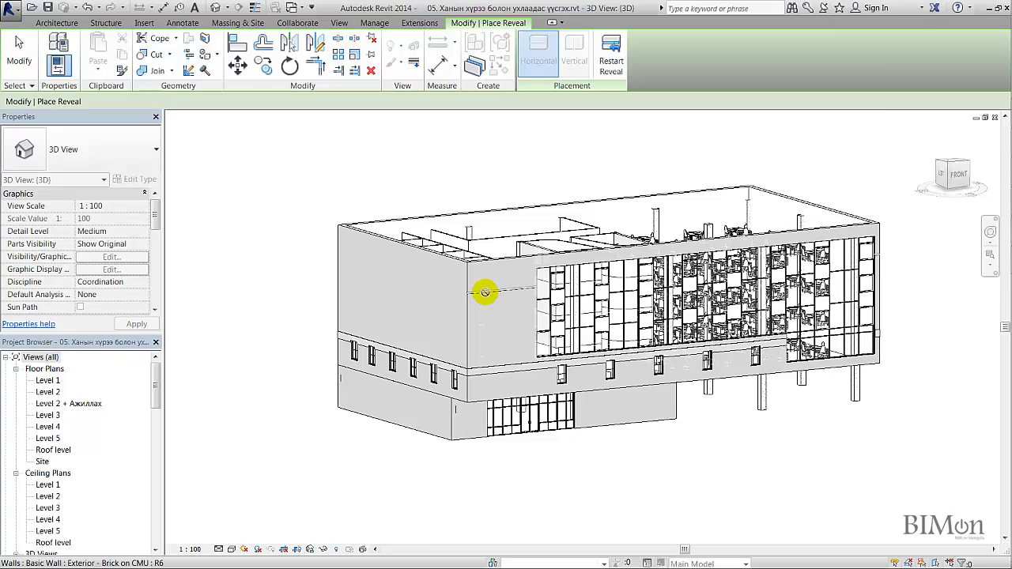
{"action": "left_click", "coordinate": [503, 300]}
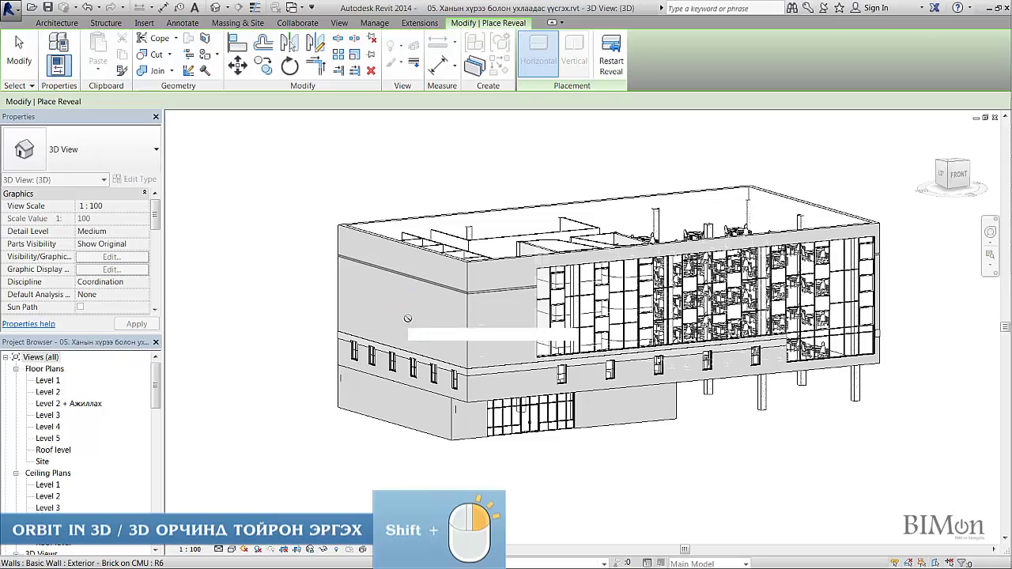
{"action": "mouse_move", "coordinate": [402, 318]}
{"action": "middle_mouse_down", "text": "shift"}
{"action": "mouse_move", "coordinate": [791, 362]}
{"action": "mouse_move", "coordinate": [282, 370]}
{"action": "middle_mouse_up", "text": "shift"}
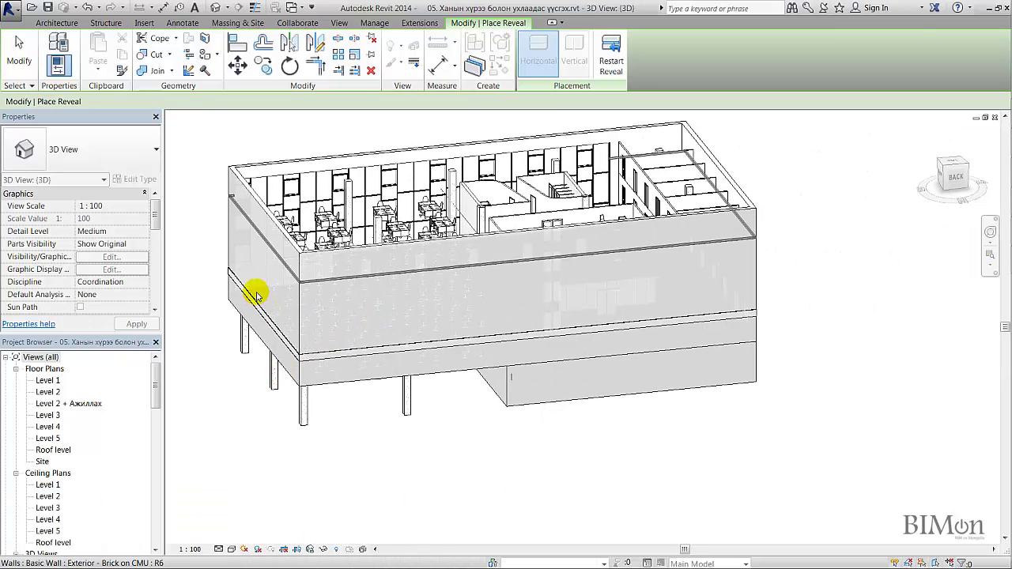
{"action": "mouse_move", "coordinate": [266, 287]}
{"action": "middle_mouse_down", "text": "shift"}
{"action": "mouse_move", "coordinate": [287, 300]}
{"action": "mouse_move", "coordinate": [502, 293]}
{"action": "mouse_move", "coordinate": [696, 257]}
{"action": "mouse_move", "coordinate": [327, 345]}
{"action": "mouse_move", "coordinate": [897, 362]}
{"action": "mouse_move", "coordinate": [445, 372]}
{"action": "mouse_move", "coordinate": [490, 399]}
{"action": "middle_mouse_up", "text": "shift"}
{"action": "scroll", "coordinate": [487, 387], "scroll_direction": "up", "scroll_amount": 2}
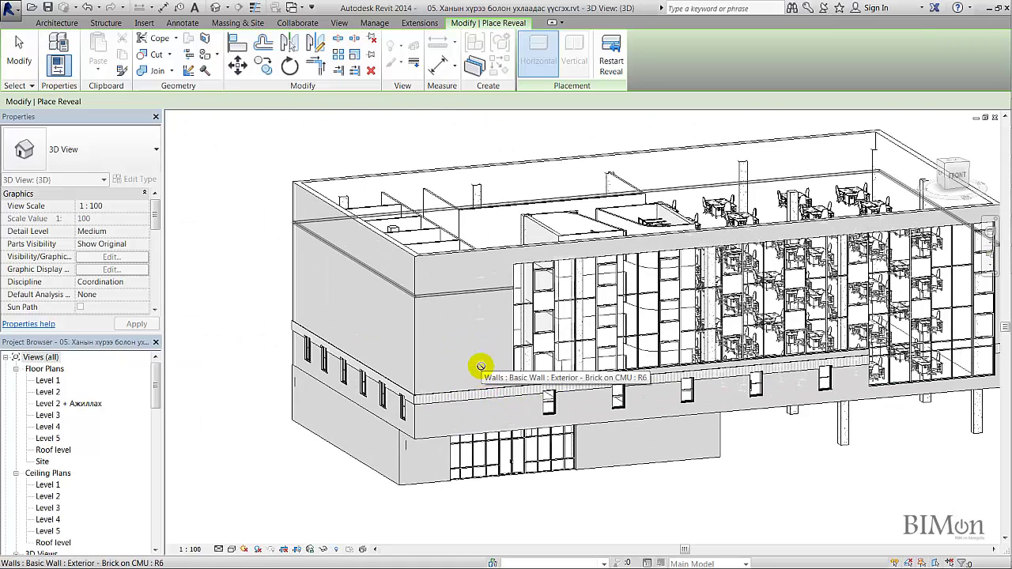
{"action": "scroll", "coordinate": [459, 301], "scroll_direction": "up", "scroll_amount": 2}
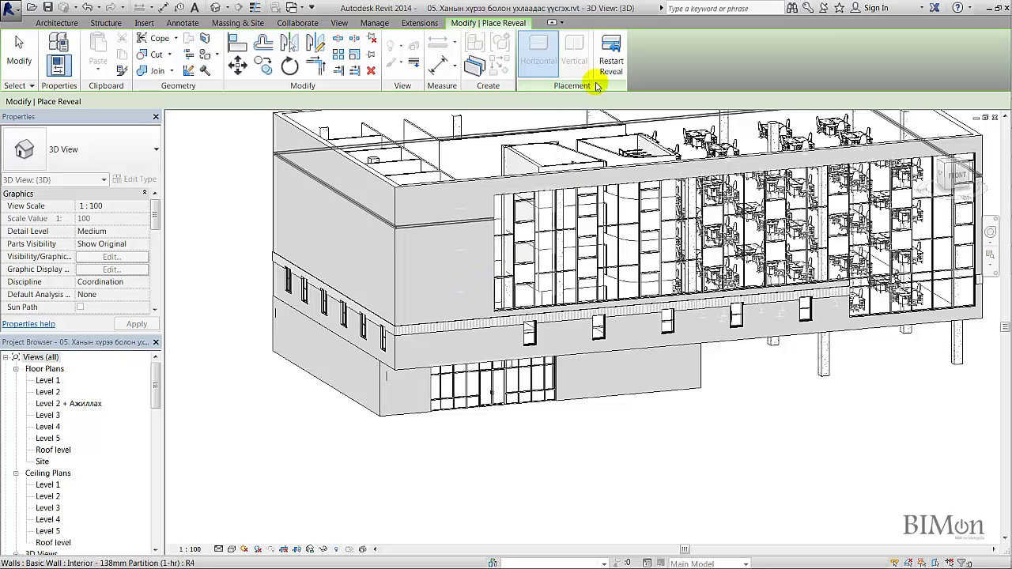
Place another horizontal reveal around the upper Brick on CMU wall.
{"action": "left_click", "coordinate": [615, 49]}
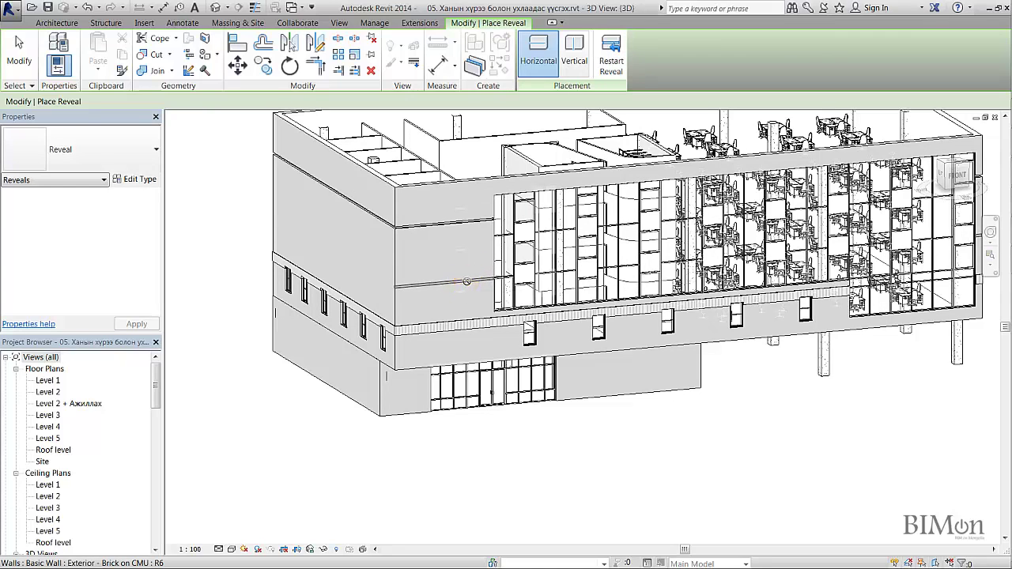
{"action": "left_click", "coordinate": [467, 282]}
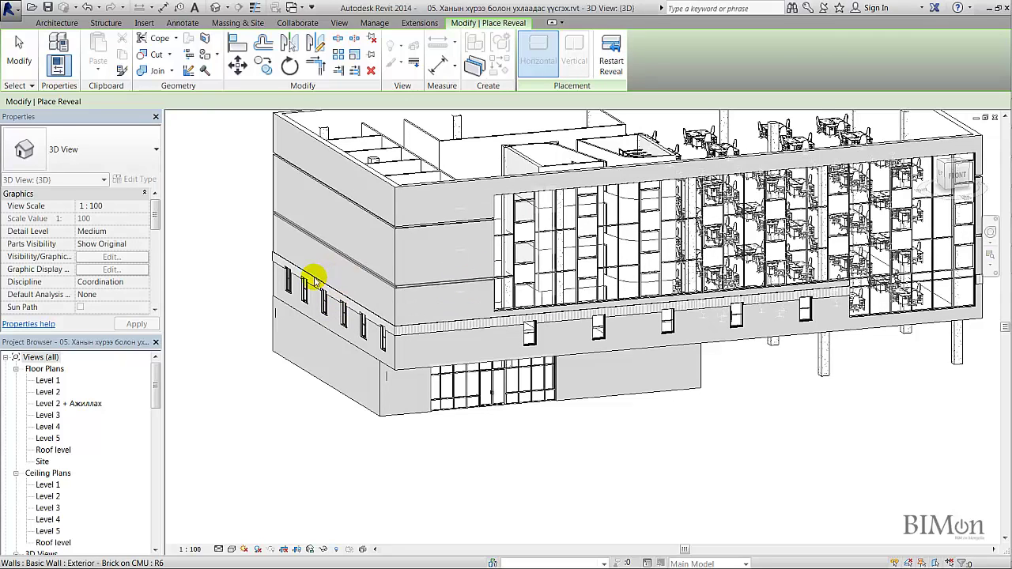
{"action": "scroll", "coordinate": [256, 276], "scroll_direction": "up", "scroll_amount": 5}
{"action": "scroll", "coordinate": [543, 300], "scroll_direction": "down", "scroll_amount": 1}
Orbit around the building corner to check the new reveal, then restart reveal placement.
{"action": "mouse_move", "coordinate": [862, 257]}
{"action": "middle_mouse_down", "text": "shift"}
{"action": "mouse_move", "coordinate": [565, 249]}
{"action": "mouse_move", "coordinate": [527, 274]}
{"action": "mouse_move", "coordinate": [775, 278]}
{"action": "middle_mouse_up", "text": "shift"}
{"action": "scroll", "coordinate": [589, 171], "scroll_direction": "down", "scroll_amount": 2}
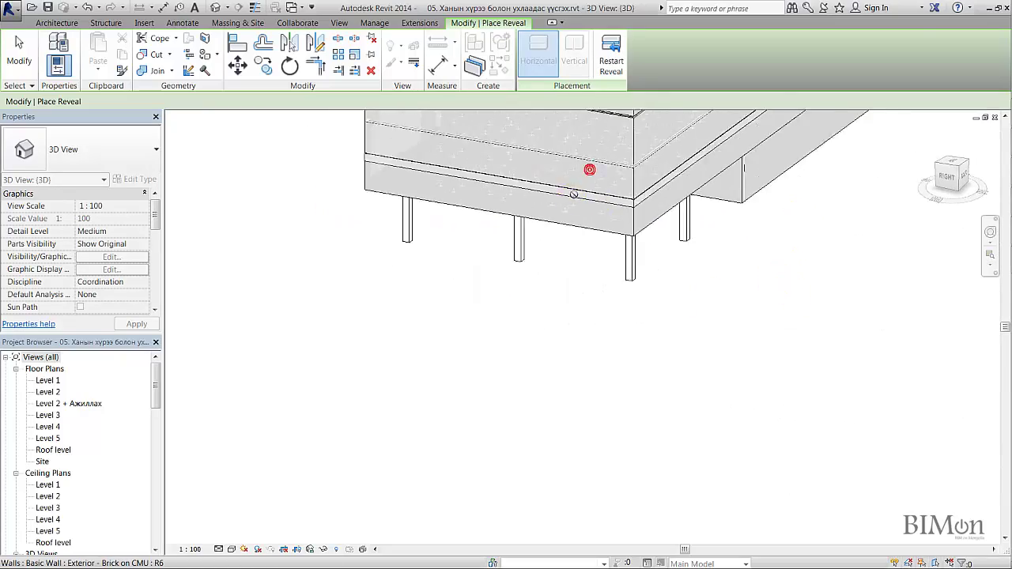
{"action": "scroll", "coordinate": [492, 233], "scroll_direction": "down", "scroll_amount": 3}
{"action": "mouse_move", "coordinate": [493, 232]}
{"action": "middle_mouse_down", "text": "shift"}
{"action": "mouse_move", "coordinate": [836, 222]}
{"action": "mouse_move", "coordinate": [499, 296]}
{"action": "middle_mouse_up", "text": "shift"}
{"action": "scroll", "coordinate": [499, 296], "scroll_direction": "up", "scroll_amount": 2}
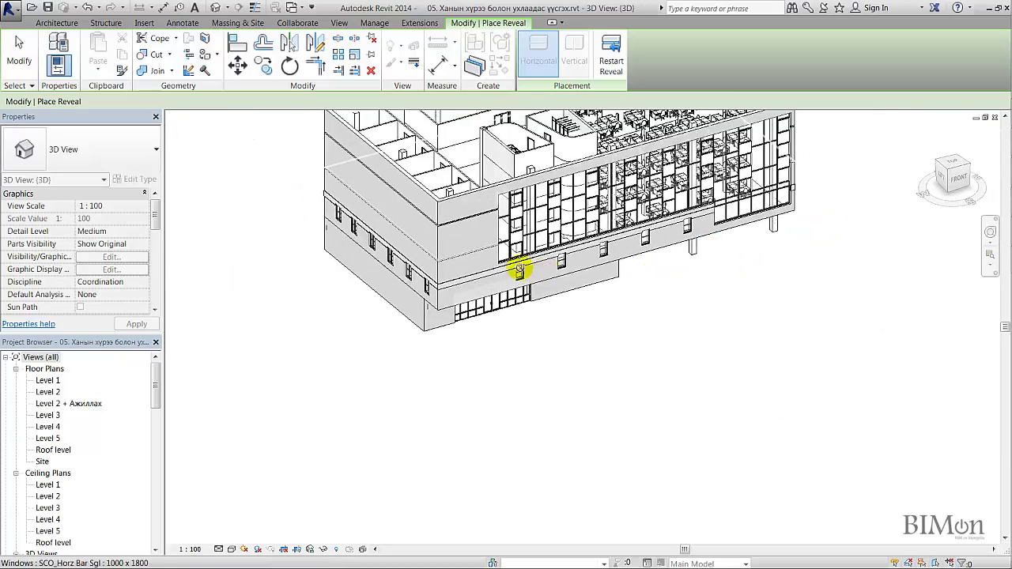
{"action": "scroll", "coordinate": [479, 266], "scroll_direction": "up", "scroll_amount": 2}
{"action": "scroll", "coordinate": [445, 312], "scroll_direction": "up", "scroll_amount": 2}
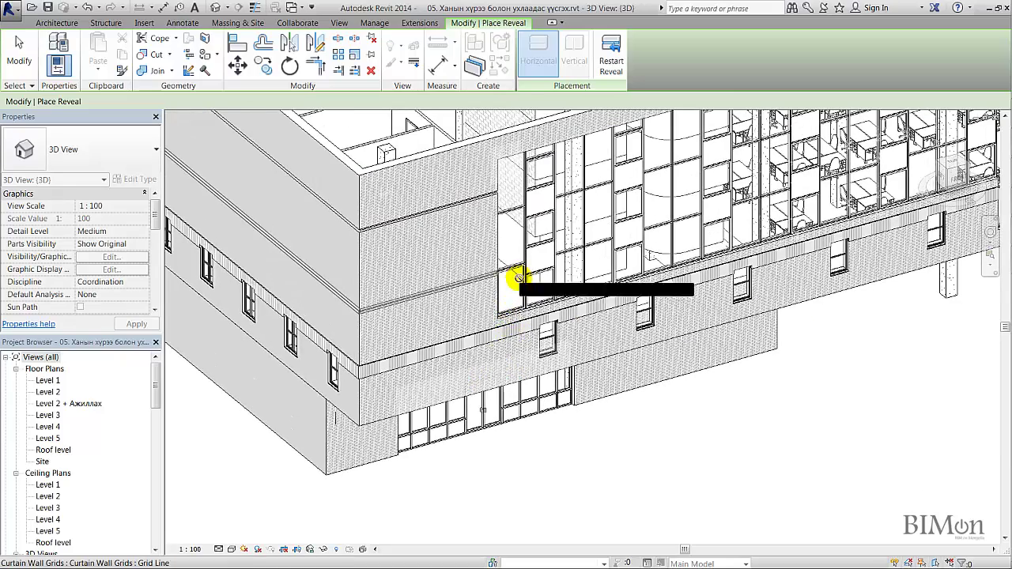
{"action": "left_click", "coordinate": [610, 54]}
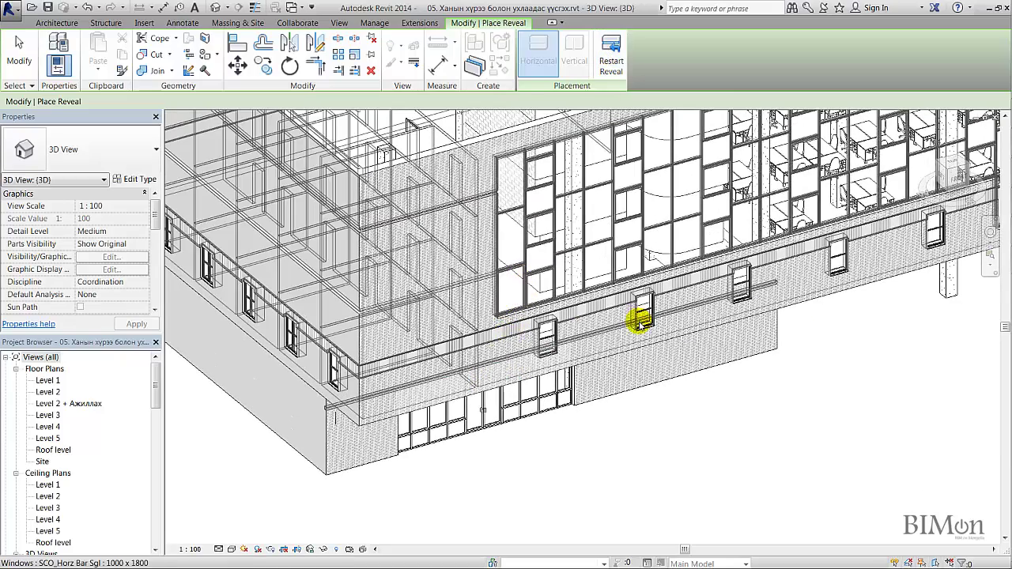
Place a vertical reveal down the brick wall near the front corner.
{"action": "left_click", "coordinate": [574, 66]}
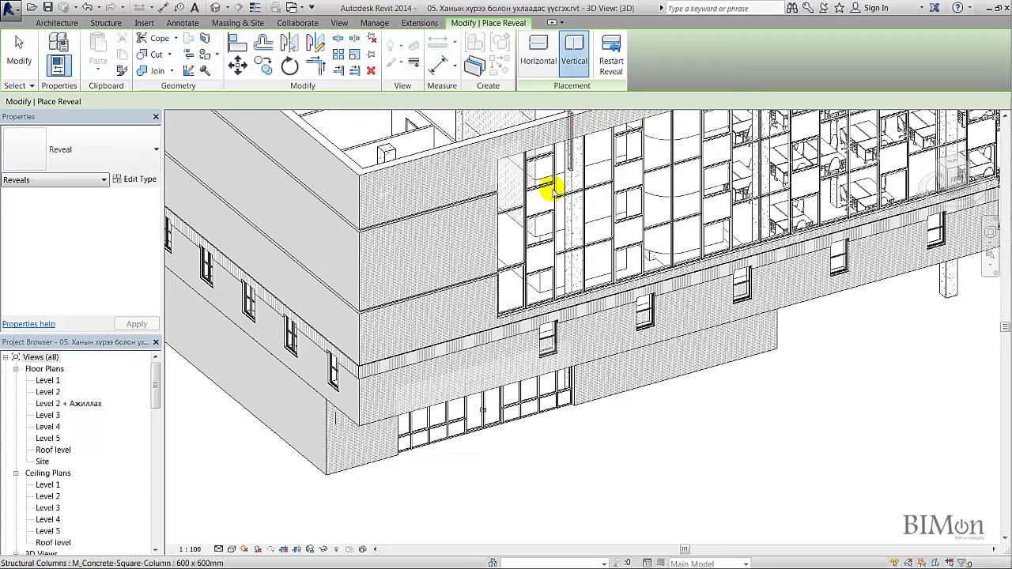
{"action": "middle_click_drag", "start_coordinate": [514, 283], "coordinate": [521, 290], "text": "shift"}
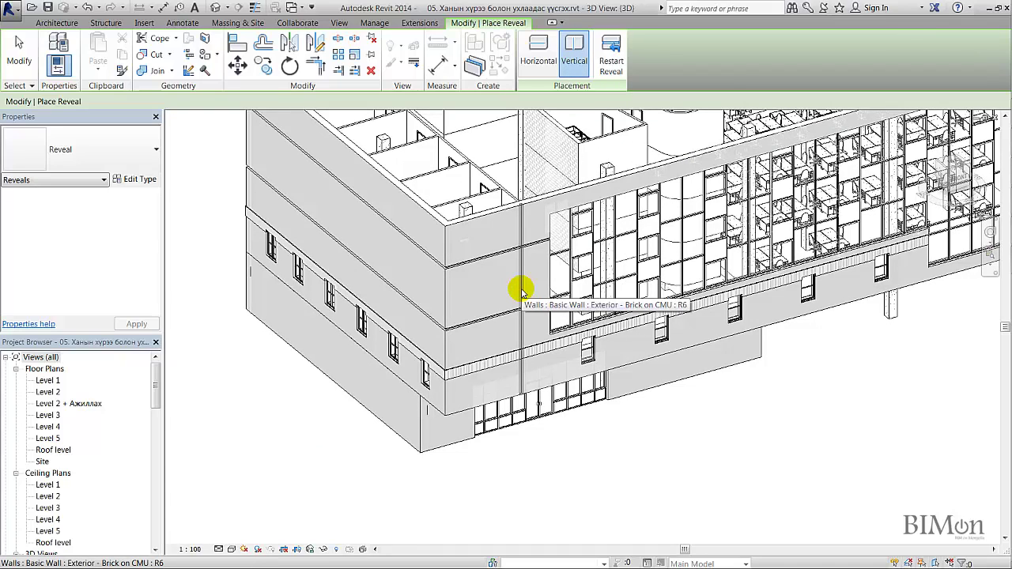
{"action": "left_click", "coordinate": [540, 273]}
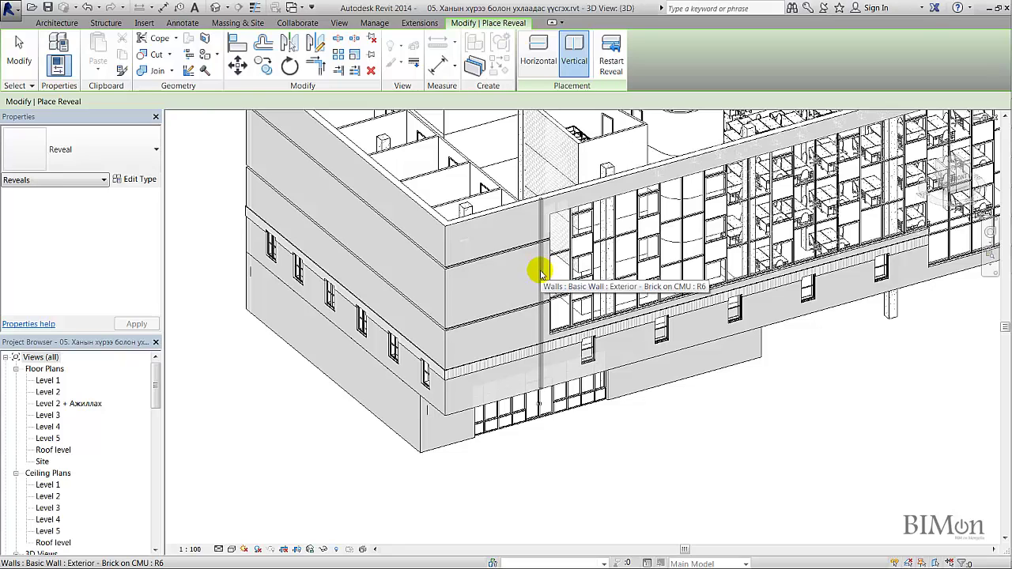
{"action": "left_click", "coordinate": [525, 275]}
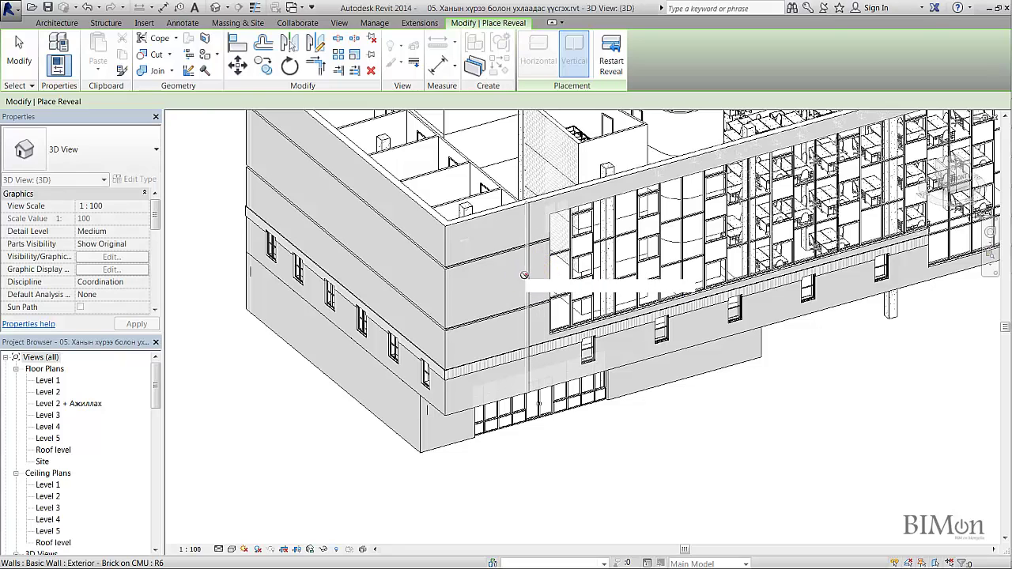
Place a second vertical reveal on the corner wall and end reveal placement.
{"action": "left_click", "coordinate": [608, 59]}
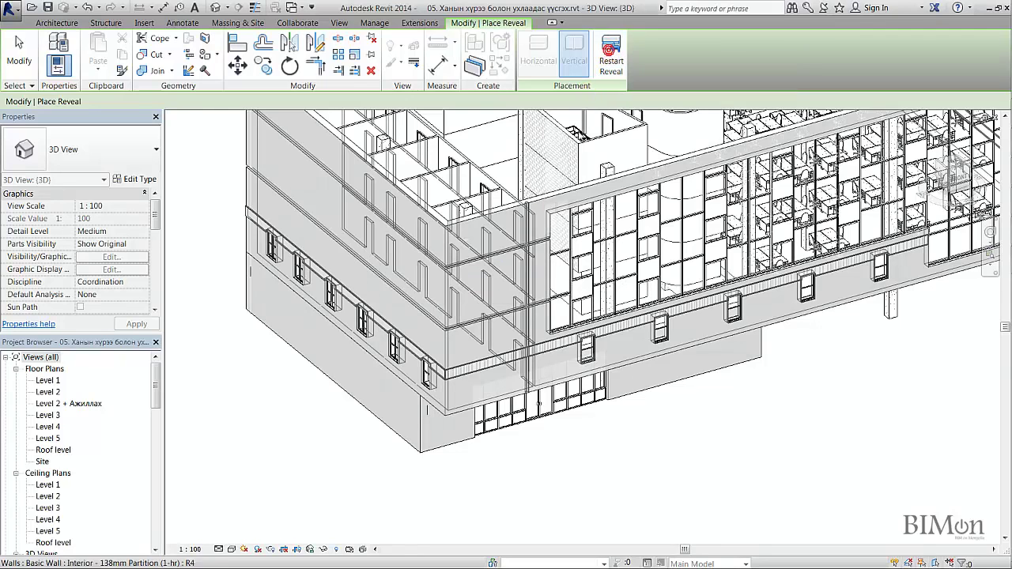
{"action": "left_click", "coordinate": [477, 289]}
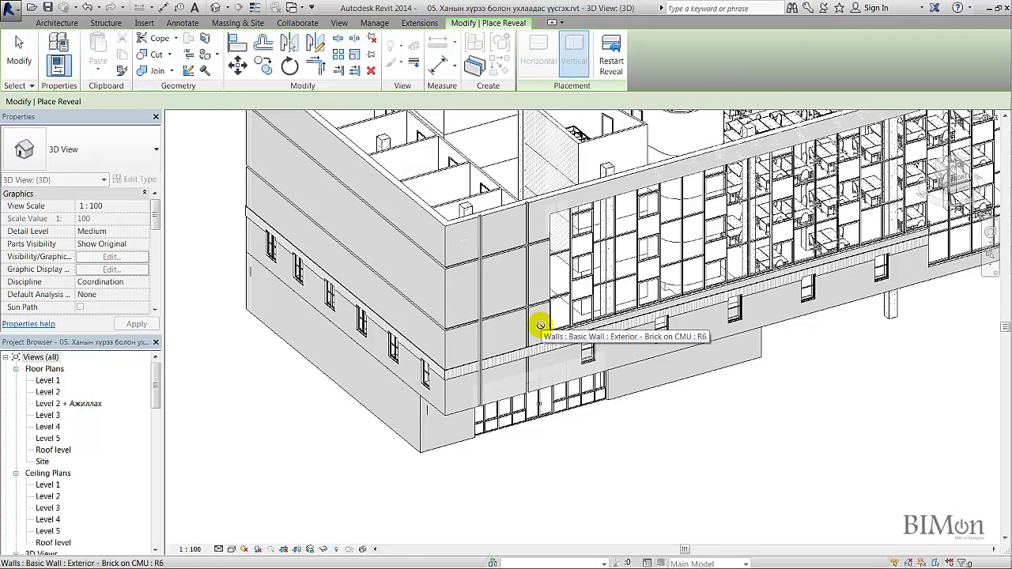
{"action": "key", "text": "Escape"}
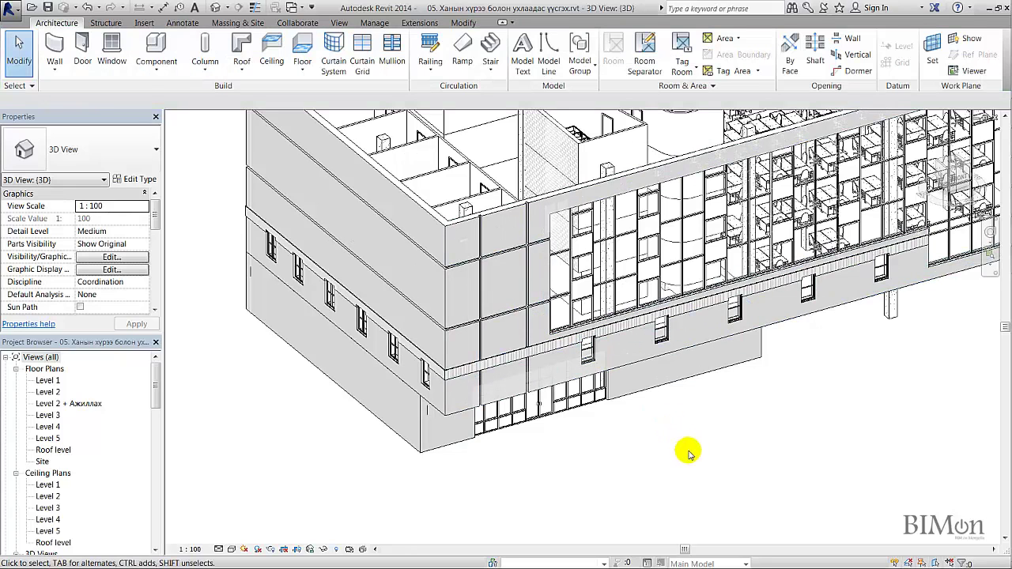
Open the South elevation view and zoom in on the facade.
{"action": "scroll", "coordinate": [665, 421], "scroll_direction": "down", "scroll_amount": 2}
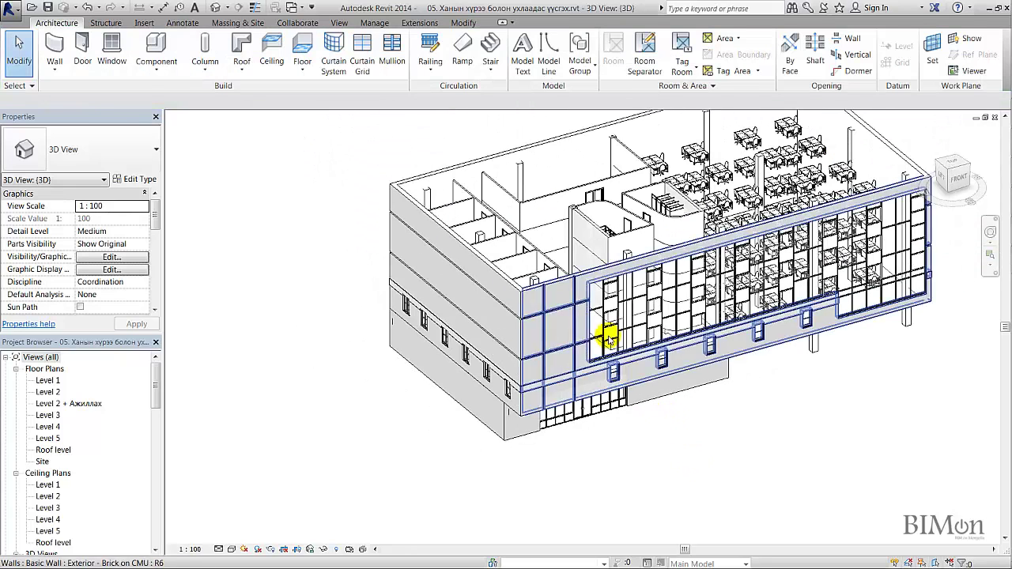
{"action": "left_click", "coordinate": [47, 519]}
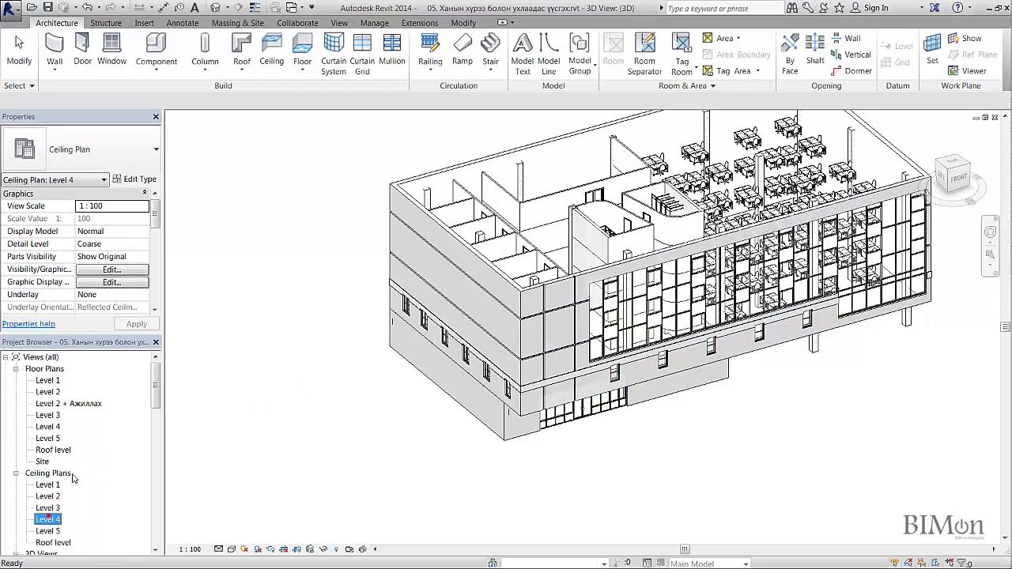
{"action": "scroll", "coordinate": [63, 474], "scroll_direction": "down", "scroll_amount": 3}
{"action": "double_click", "coordinate": [46, 508]}
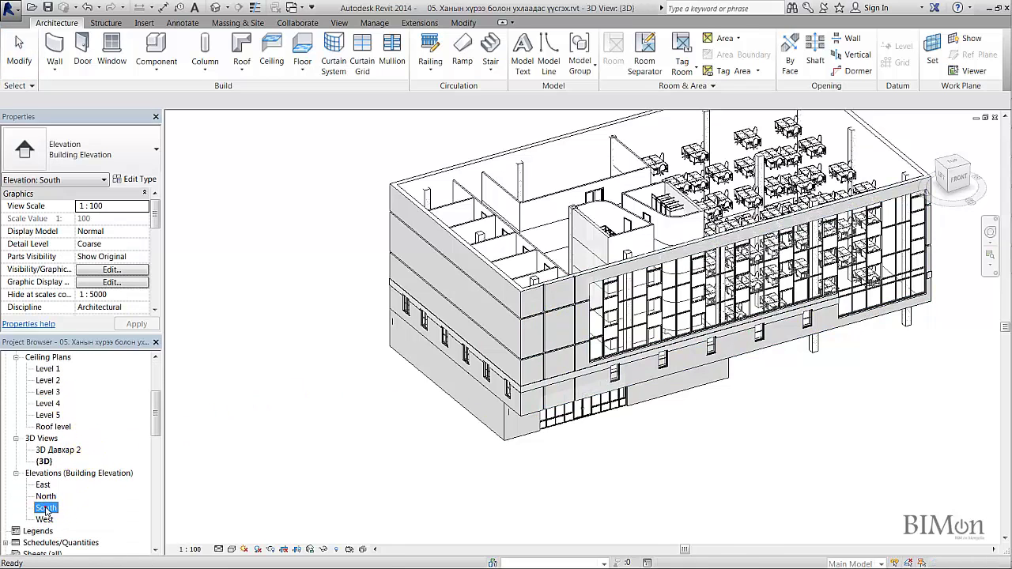
{"action": "scroll", "coordinate": [475, 327], "scroll_direction": "up", "scroll_amount": 1}
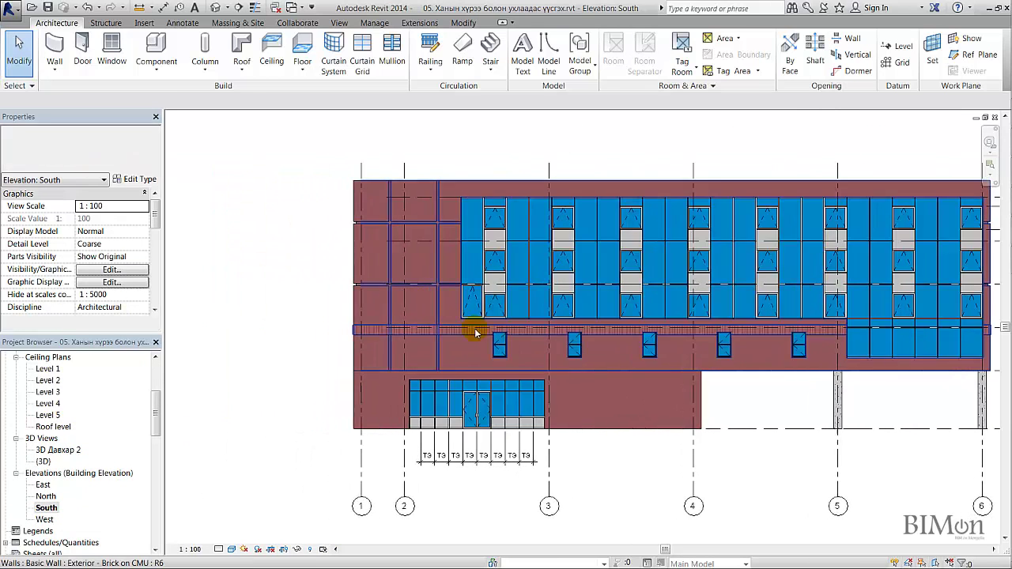
{"action": "scroll", "coordinate": [355, 255], "scroll_direction": "up", "scroll_amount": 3}
{"action": "scroll", "coordinate": [355, 256], "scroll_direction": "up", "scroll_amount": 2}
{"action": "scroll", "coordinate": [597, 336], "scroll_direction": "up", "scroll_amount": 2}
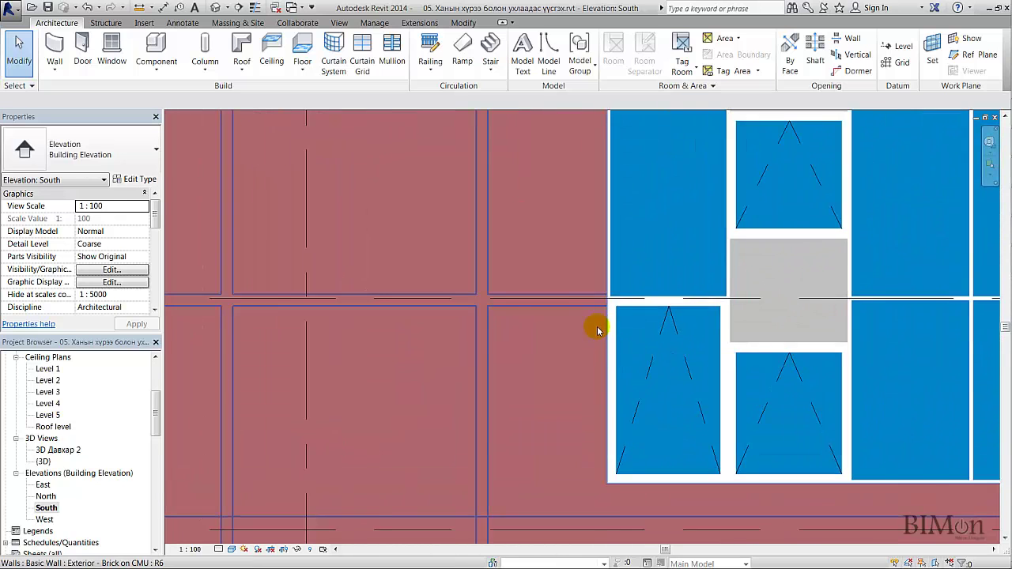
{"action": "scroll", "coordinate": [594, 327], "scroll_direction": "up", "scroll_amount": 1}
Move the horizontal reveal with MV onto the curtain-wall joint line.
{"action": "left_click", "coordinate": [595, 305]}
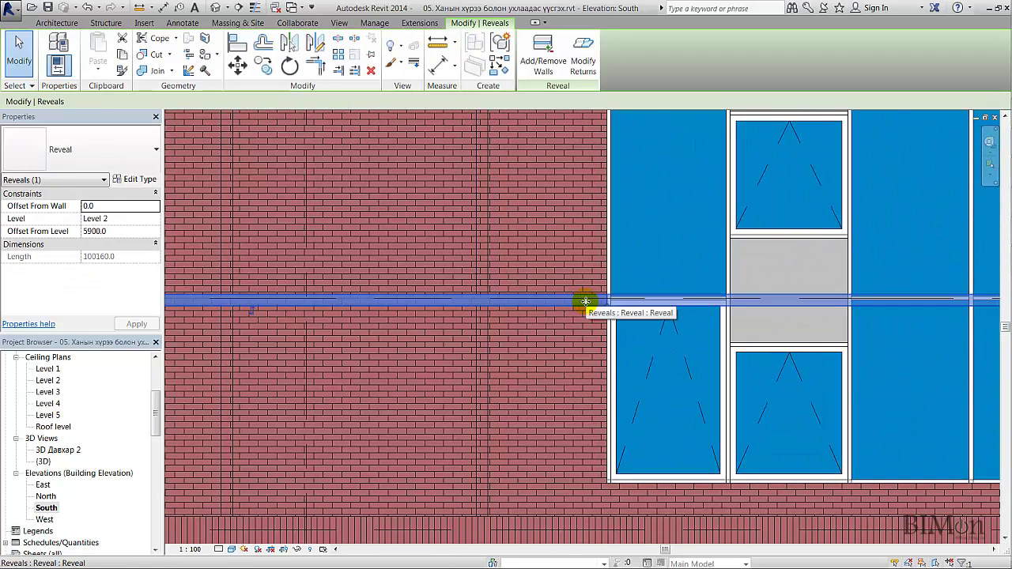
{"action": "scroll", "coordinate": [622, 299], "scroll_direction": "up", "scroll_amount": 1}
{"action": "scroll", "coordinate": [624, 303], "scroll_direction": "up", "scroll_amount": 1}
{"action": "key", "text": "m"}
{"action": "key", "text": "v"}
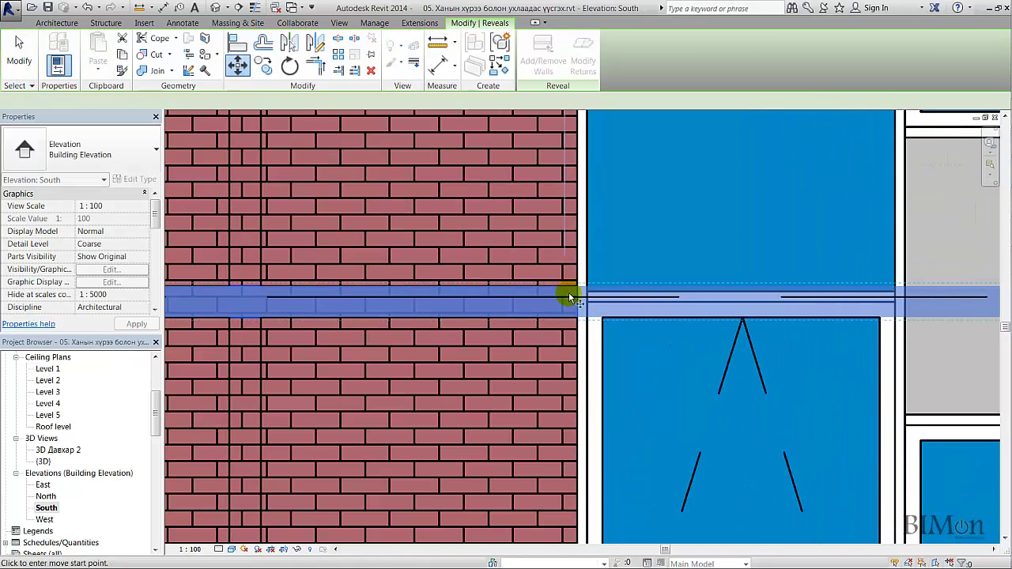
{"action": "left_click", "coordinate": [580, 306]}
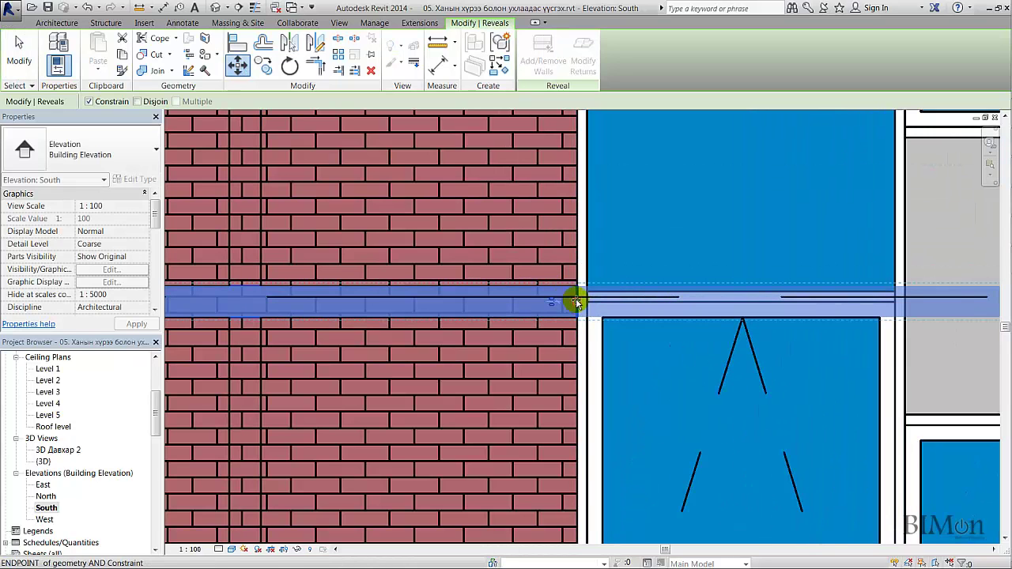
{"action": "left_click", "coordinate": [569, 283]}
{"action": "scroll", "coordinate": [570, 282], "scroll_direction": "down", "scroll_amount": 3}
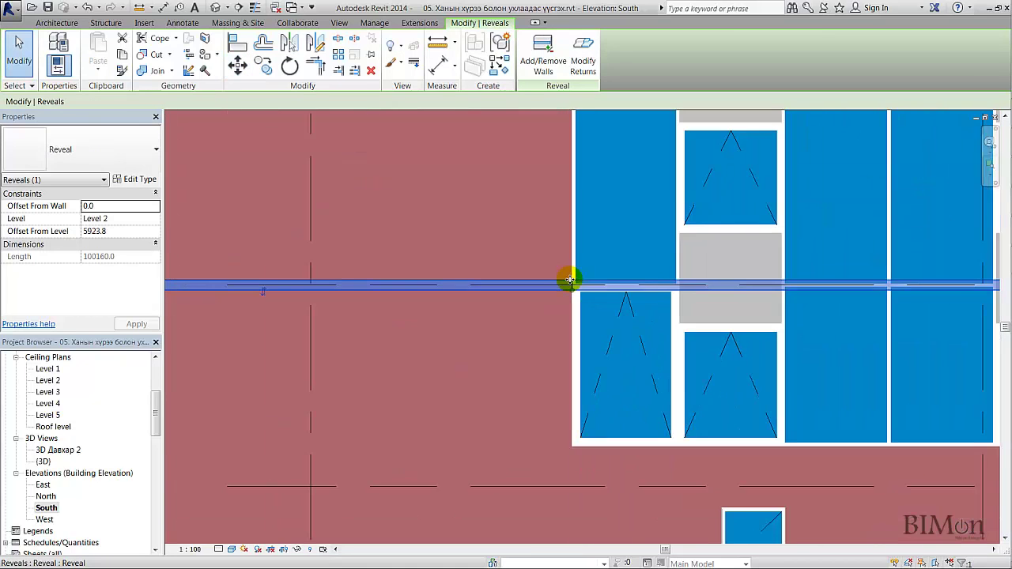
{"action": "scroll", "coordinate": [569, 282], "scroll_direction": "down", "scroll_amount": 2}
{"action": "scroll", "coordinate": [569, 282], "scroll_direction": "down", "scroll_amount": 2}
{"action": "scroll", "coordinate": [511, 154], "scroll_direction": "up", "scroll_amount": 2}
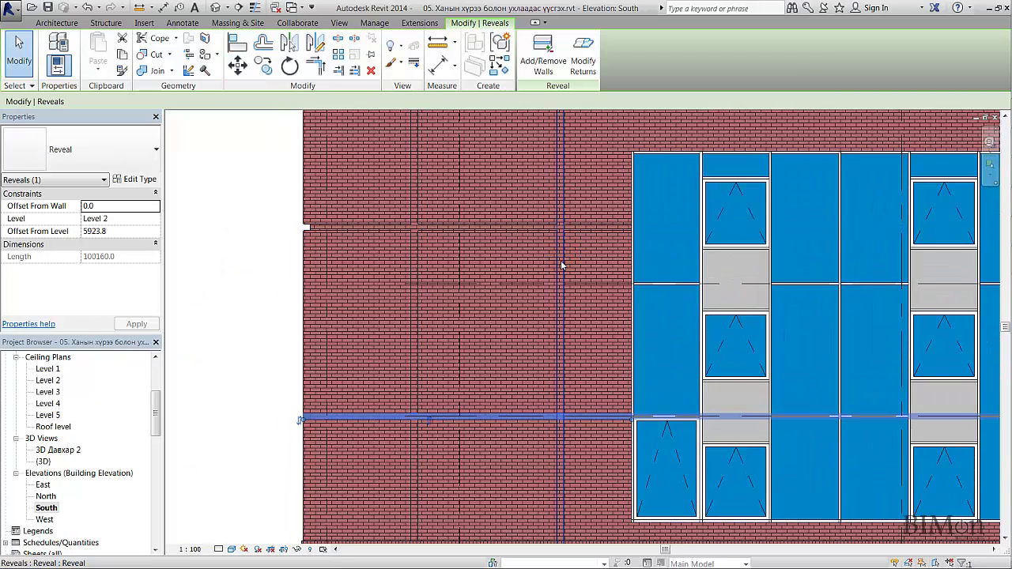
Drag the vertical reveal slightly left toward the corner, then clear the selection.
{"action": "left_click", "coordinate": [561, 266]}
{"action": "scroll", "coordinate": [551, 258], "scroll_direction": "down", "scroll_amount": 2}
{"action": "scroll", "coordinate": [551, 259], "scroll_direction": "down", "scroll_amount": 1}
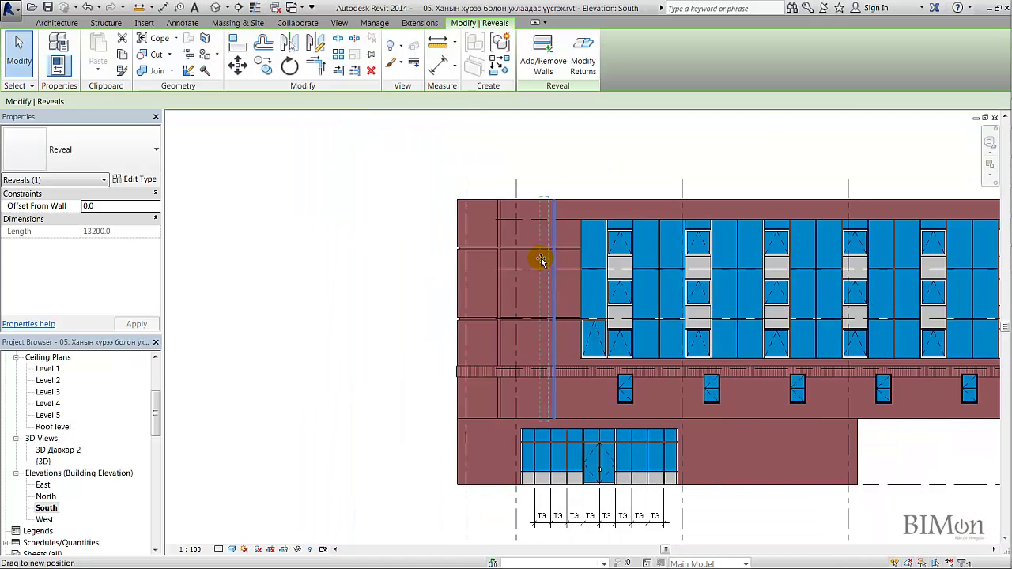
{"action": "left_click_drag", "start_coordinate": [544, 257], "coordinate": [542, 268]}
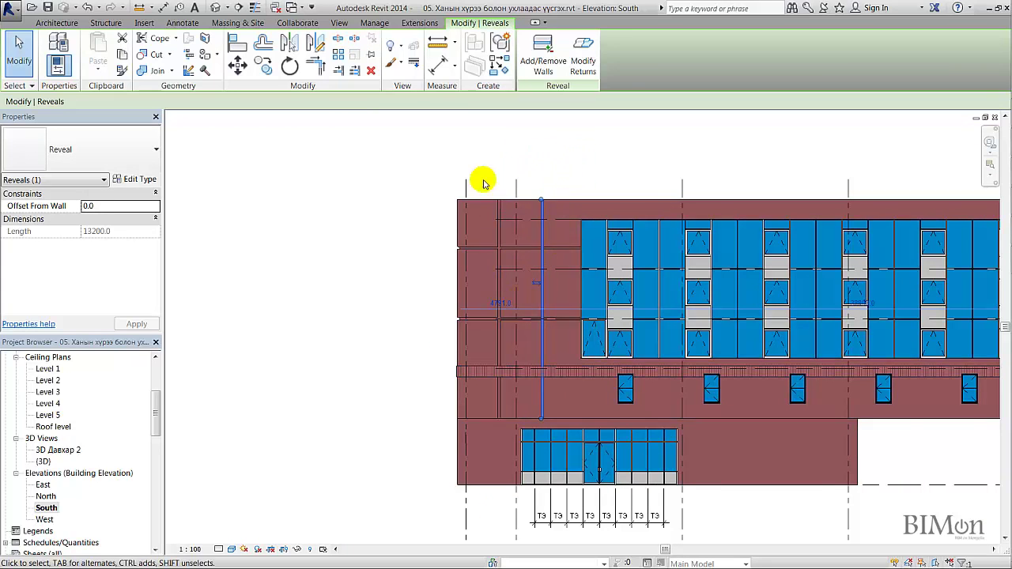
{"action": "left_click", "coordinate": [602, 158]}
{"action": "left_click", "coordinate": [576, 181]}
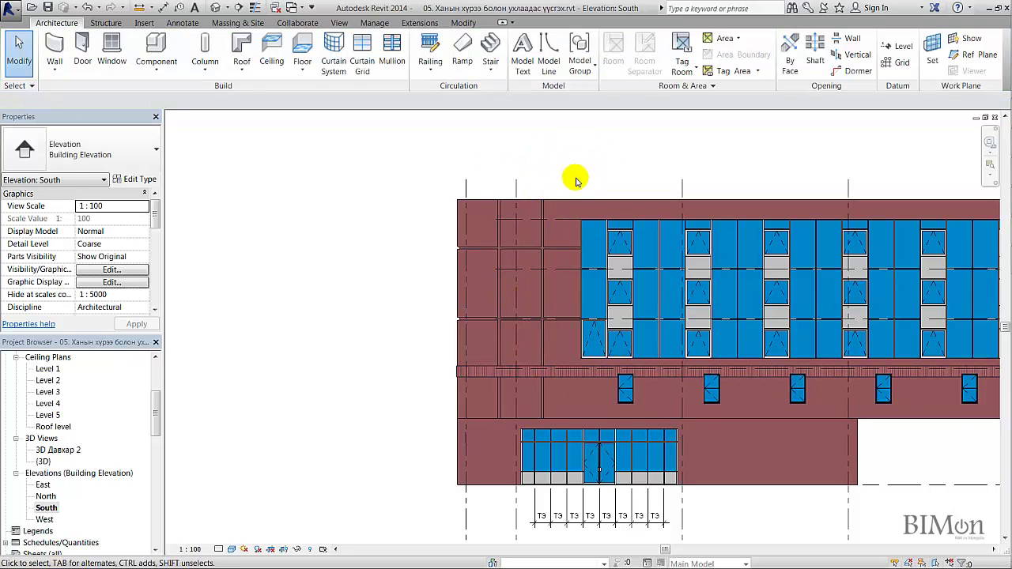
{"action": "scroll", "coordinate": [575, 180], "scroll_direction": "down", "scroll_amount": 2}
{"action": "scroll", "coordinate": [576, 180], "scroll_direction": "down", "scroll_amount": 1}
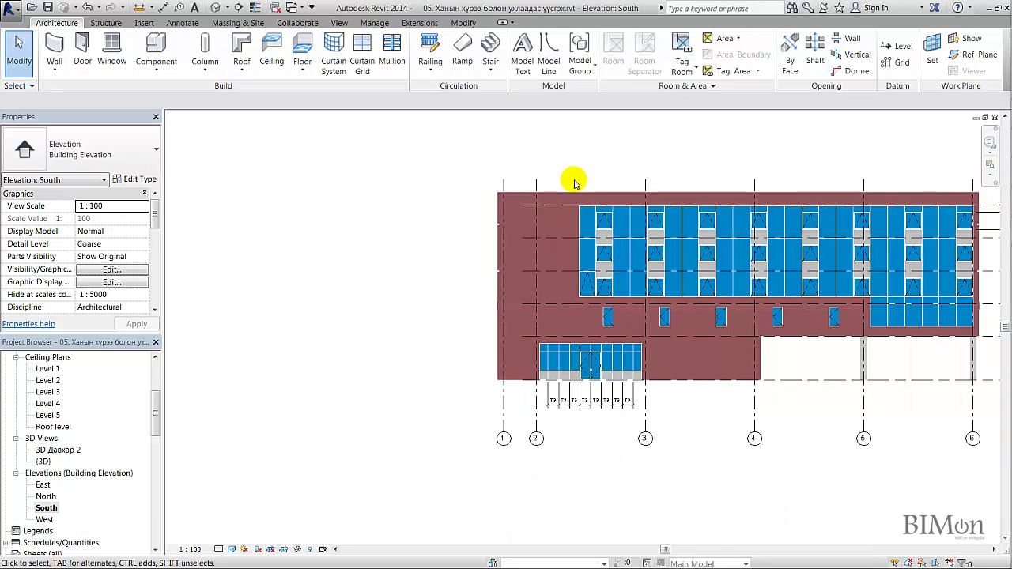
Switch back to the default 3D view of the building; open and dismiss the Wall dropdown.
{"action": "left_click", "coordinate": [219, 7]}
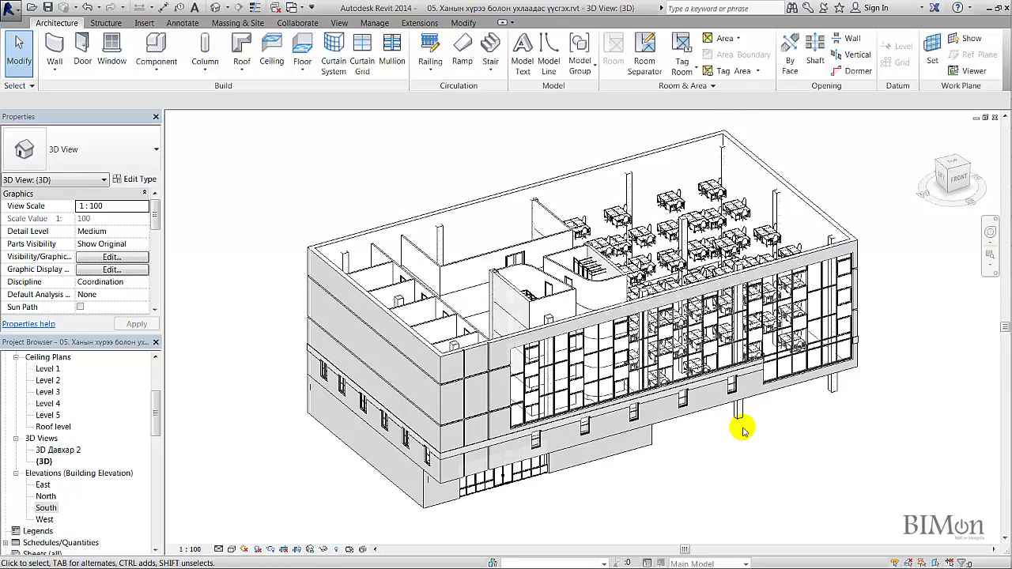
{"action": "left_click", "coordinate": [52, 70]}
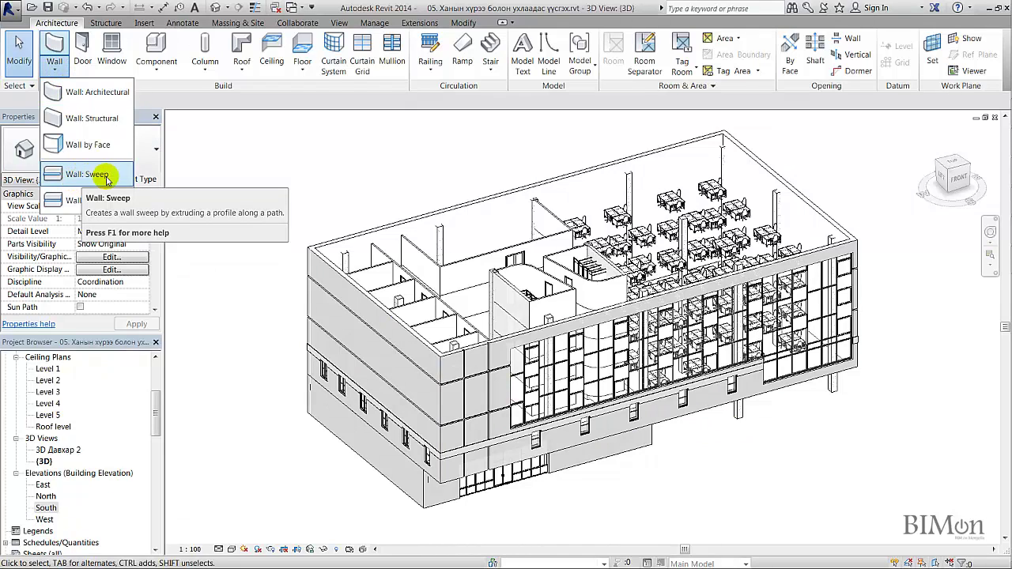
{"action": "left_click", "coordinate": [316, 177]}
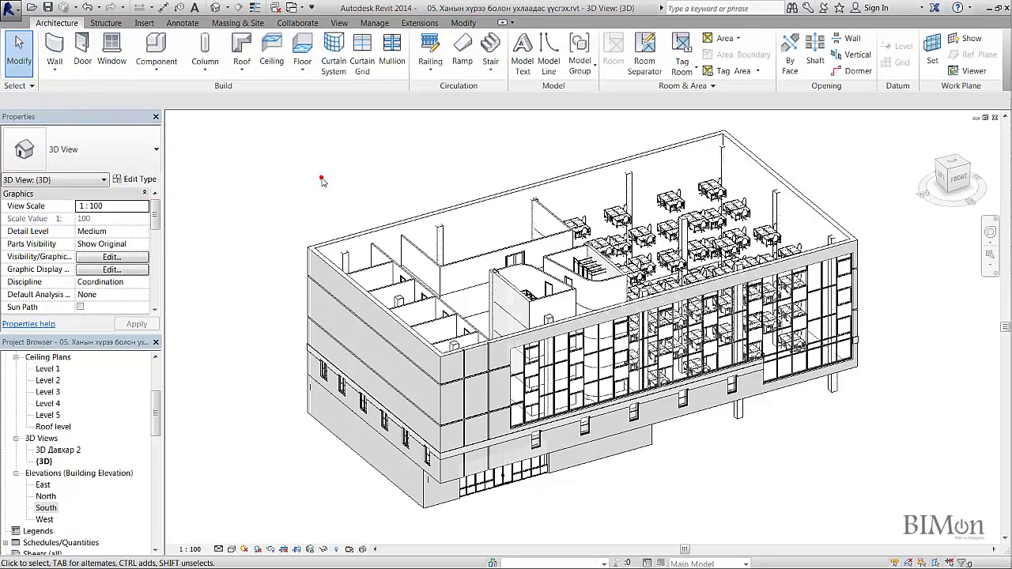